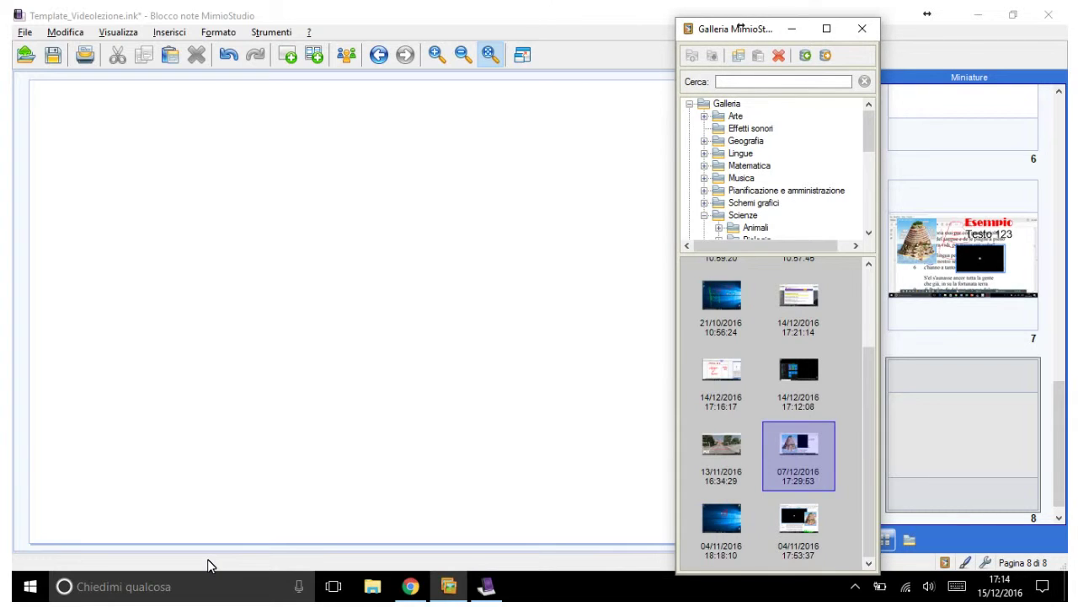
Step: Browse the Animali gallery to place the 'Foresta (completato)' forest scene on page 8
scroll(775, 169, "down", 10)
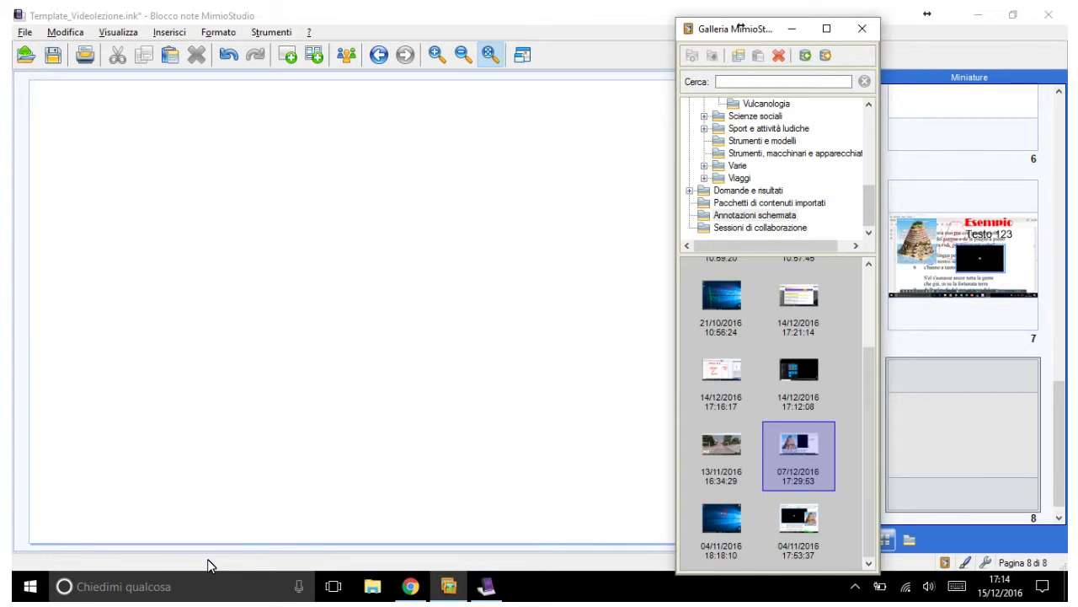
scroll(775, 168, "up", 10)
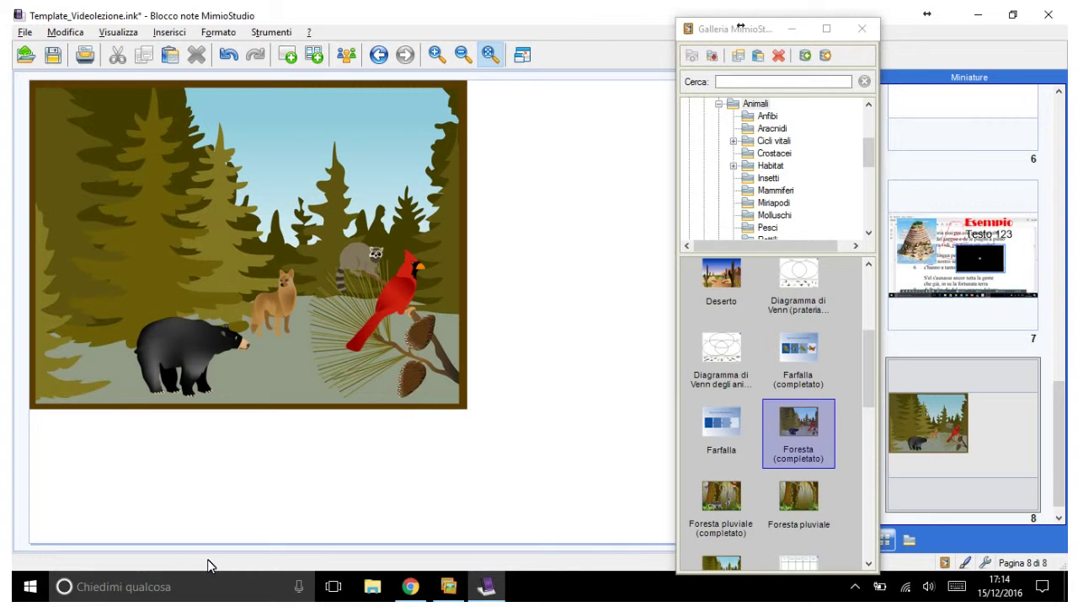
Step: Add page 9 with the Foresta pluviale scene and an Alce moose, then blank page 10
key("ctrl+m")
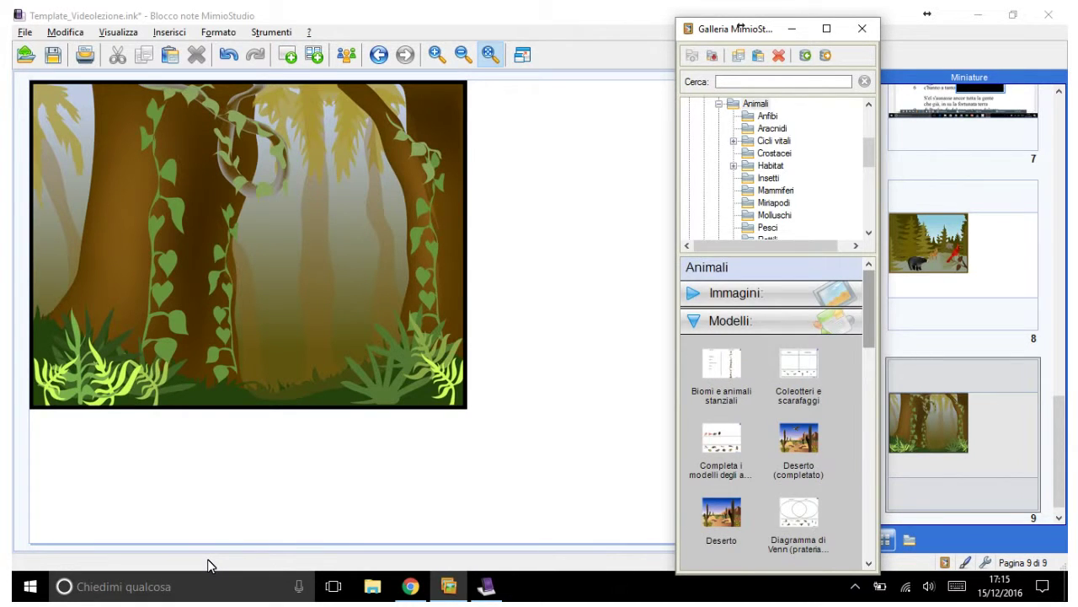
left_click_drag(721, 412, 337, 316)
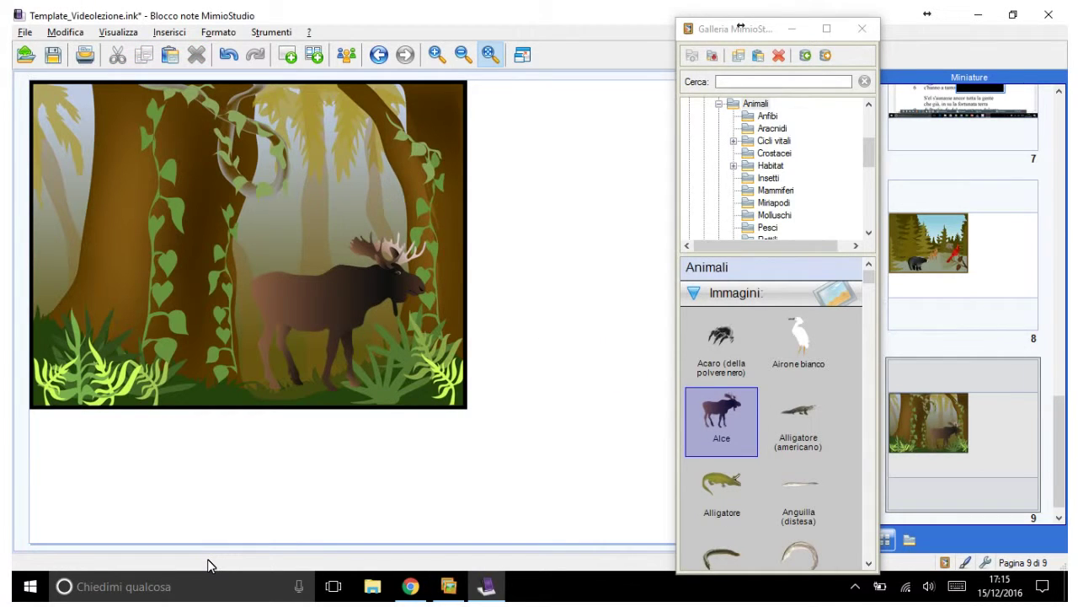
key("ctrl+m")
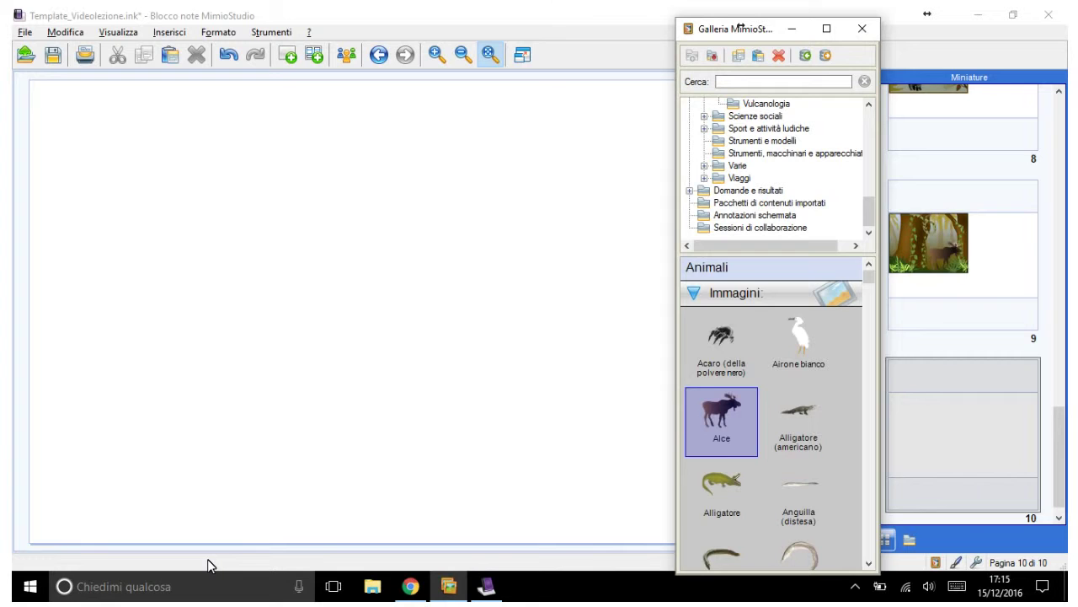
Step: Insert the 07/12/2016 17:29:53 screen annotation from Annotazioni schermata as page 11
key("a")
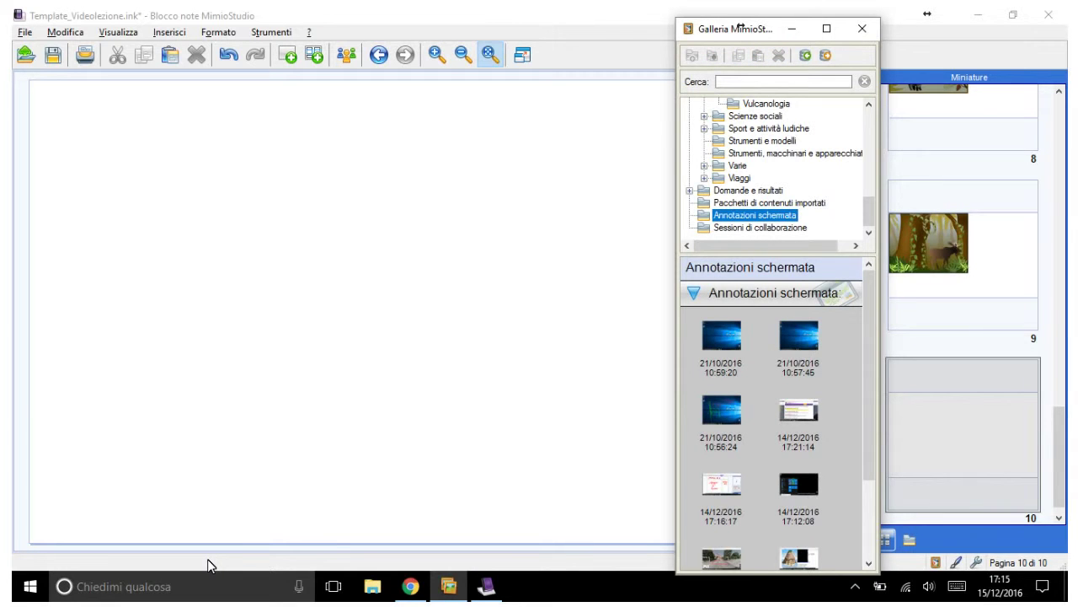
key("Tab")
key("End")
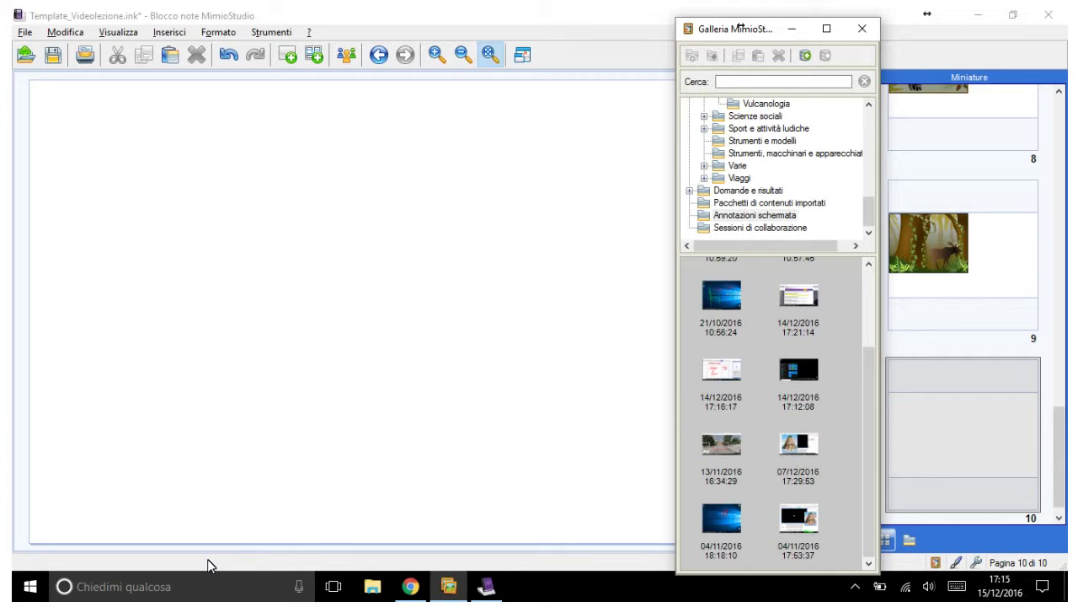
key("Up")
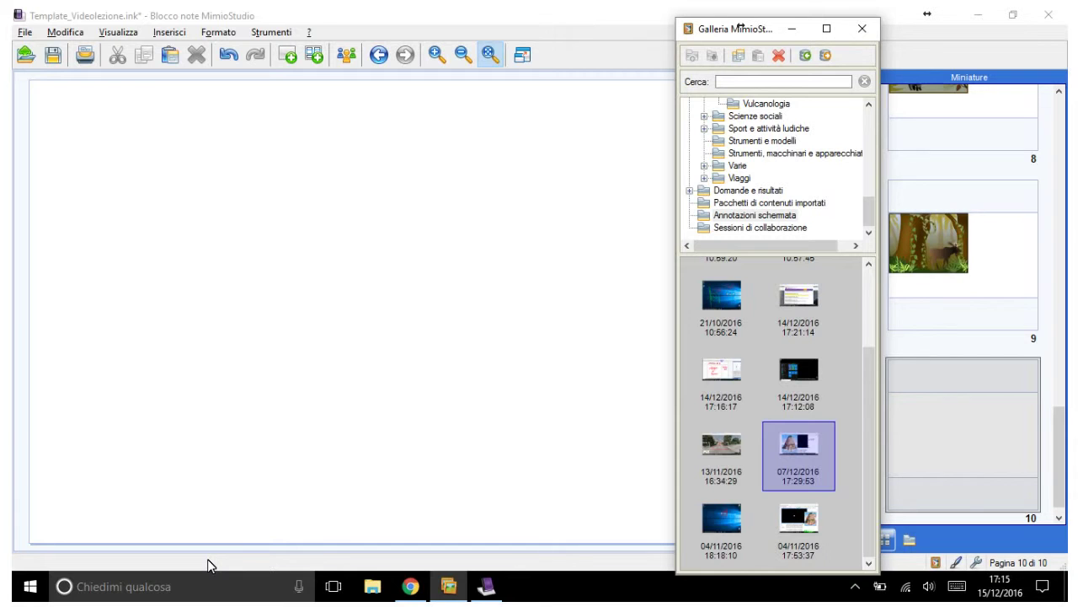
key("ctrl+shift+n")
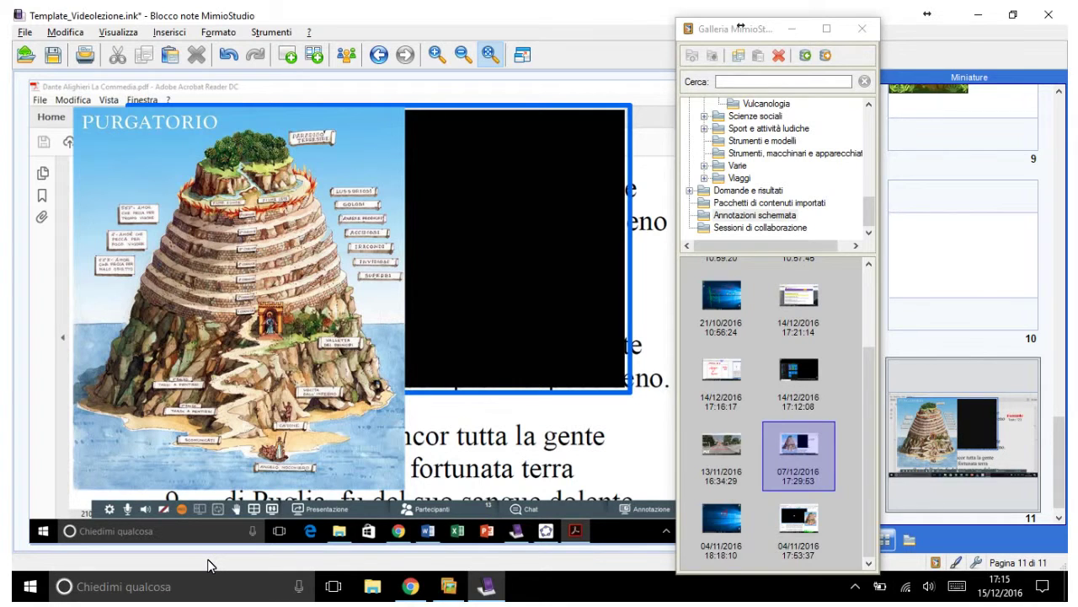
key("alt+F4")
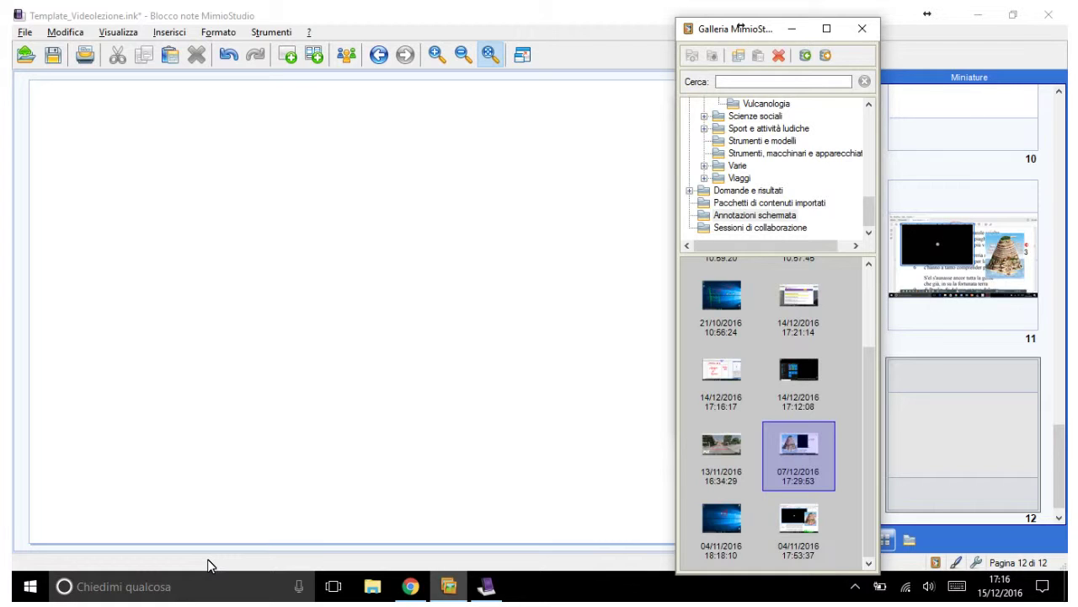
Step: Delete the first six screen annotations from the Annotazioni schermata gallery folder
key("shift+Tab")
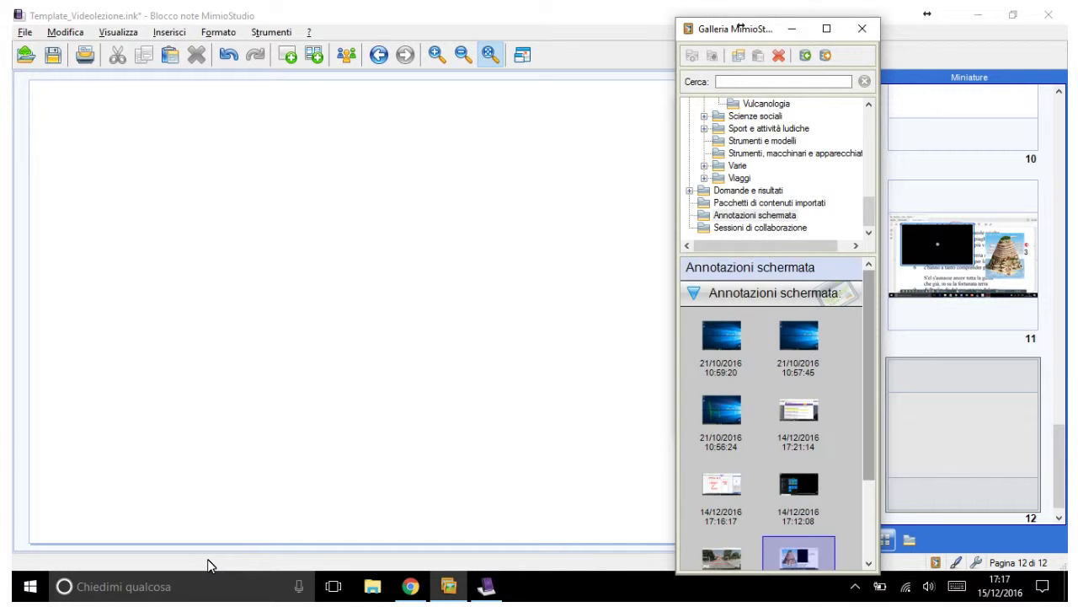
left_click_drag(687, 329, 829, 496)
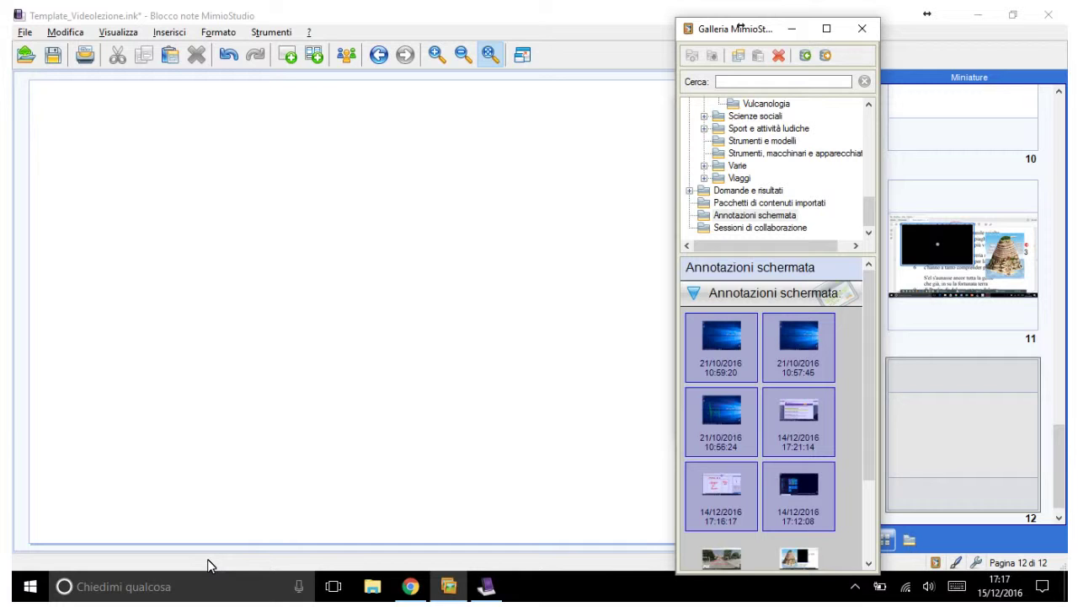
left_click(780, 63)
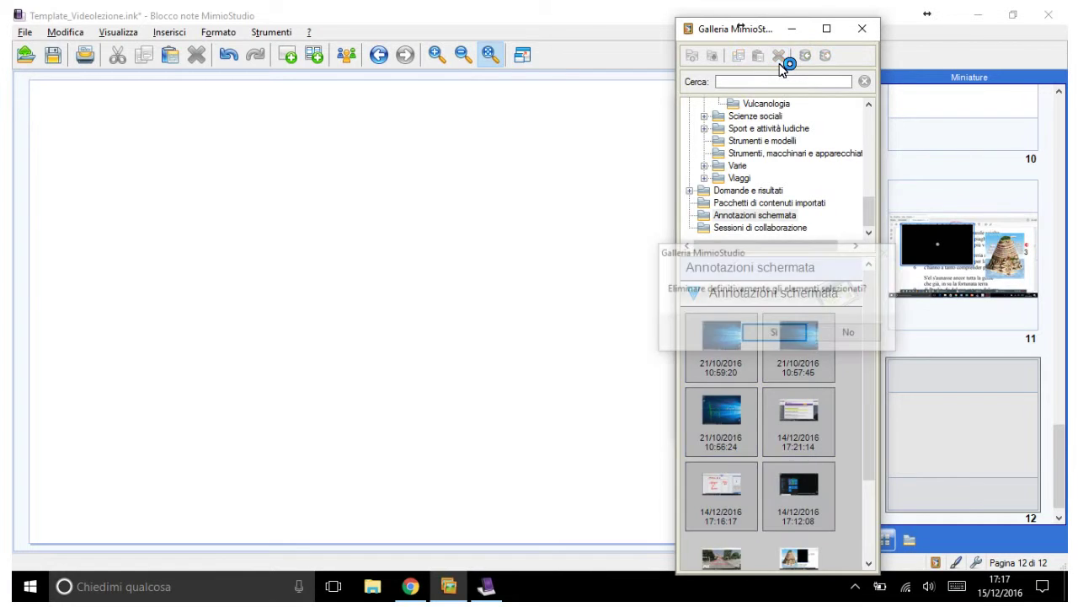
key("Return")
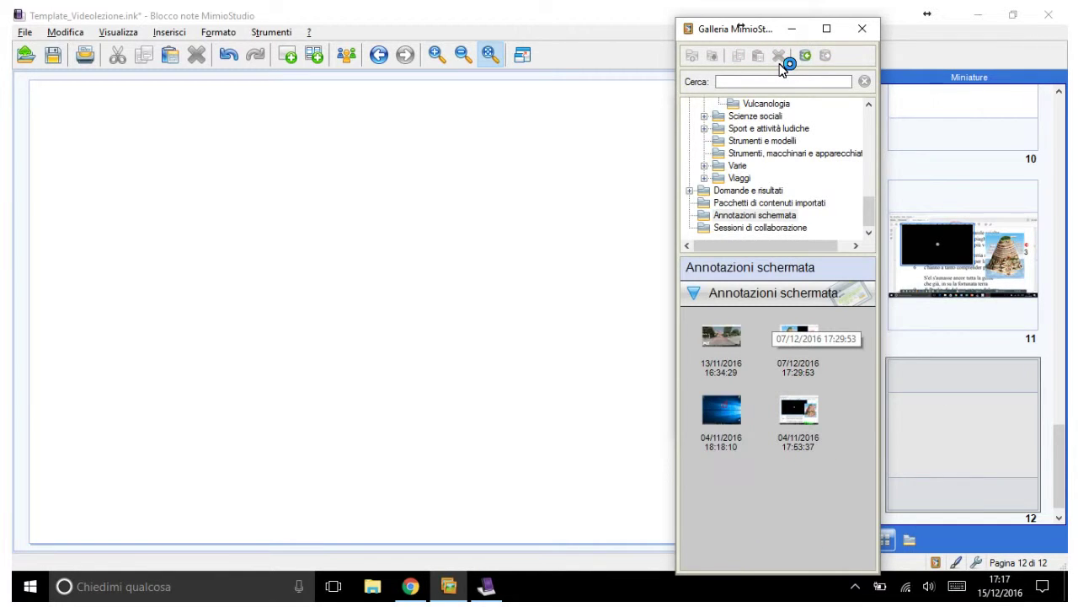
Step: Delete the two 04/11 annotations and the 13/11/2016 one, keeping only 07/12/2016 17:29:53
key("shift+Left")
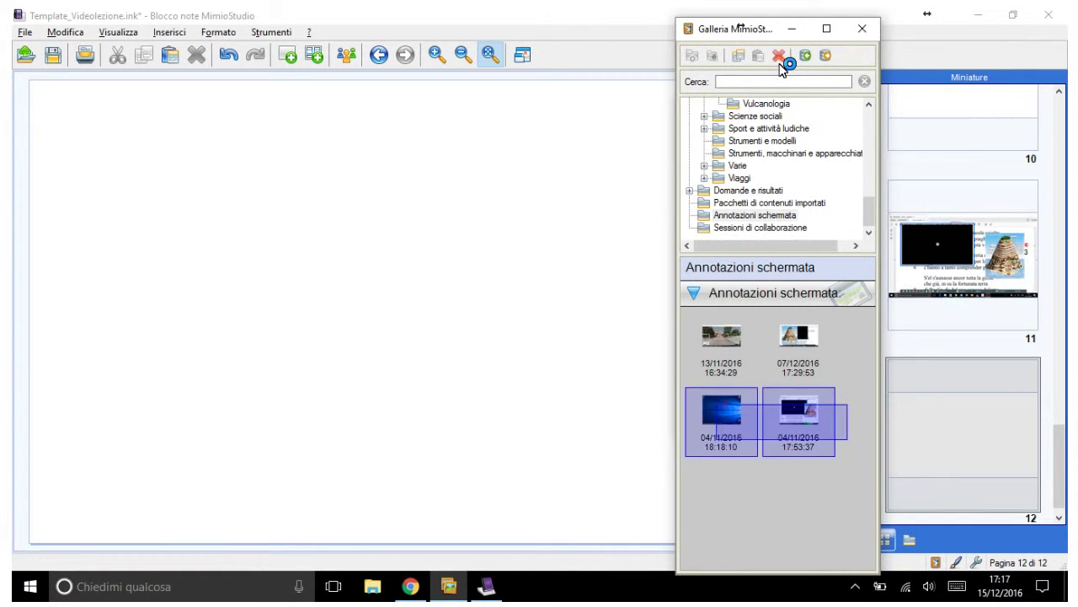
left_click(779, 59)
key("Return")
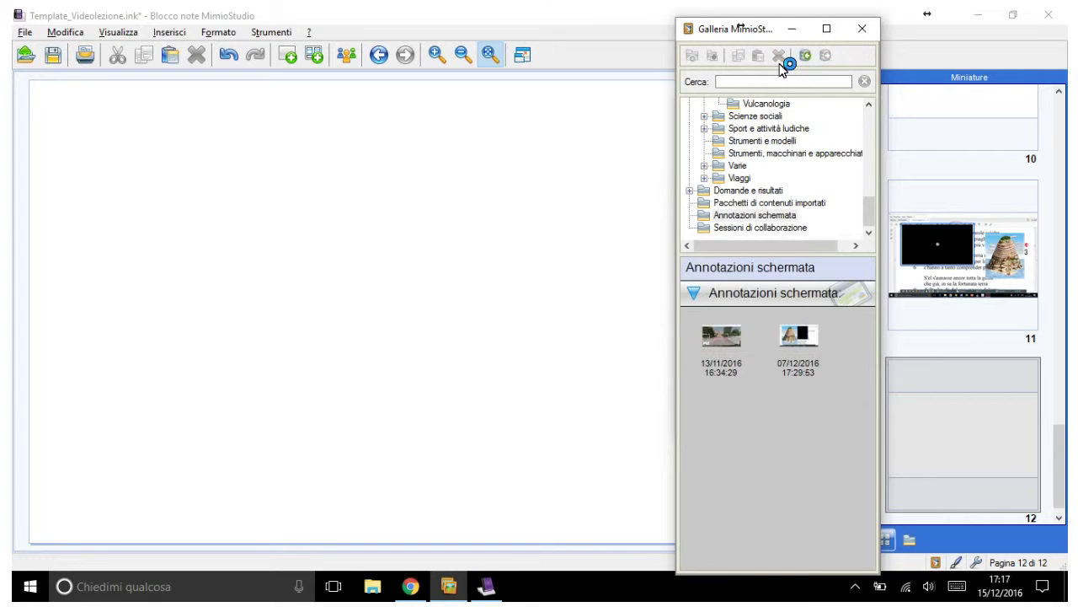
left_click(780, 59)
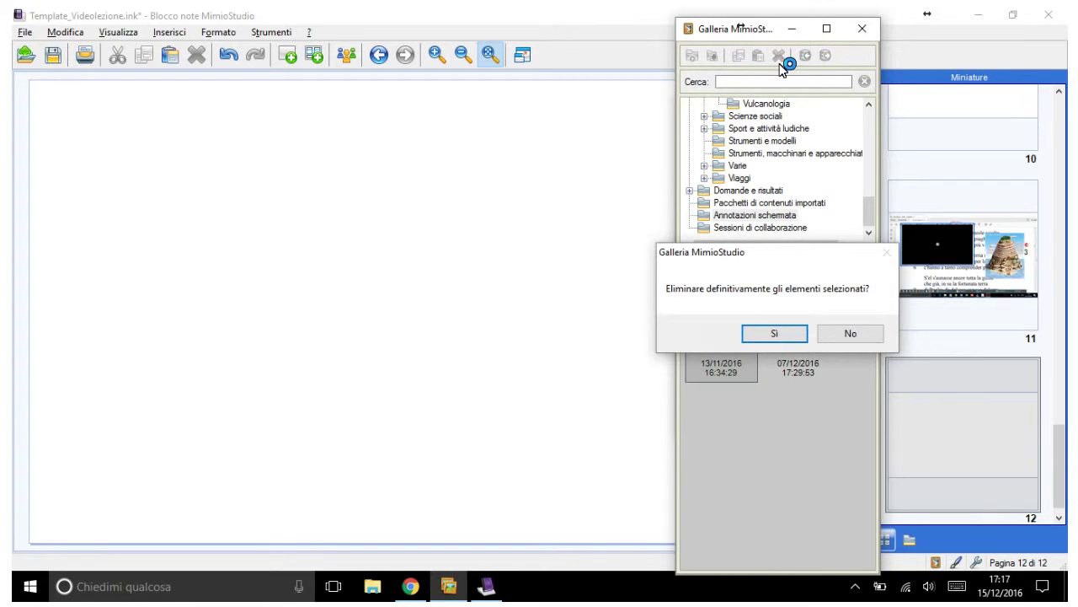
key("Return")
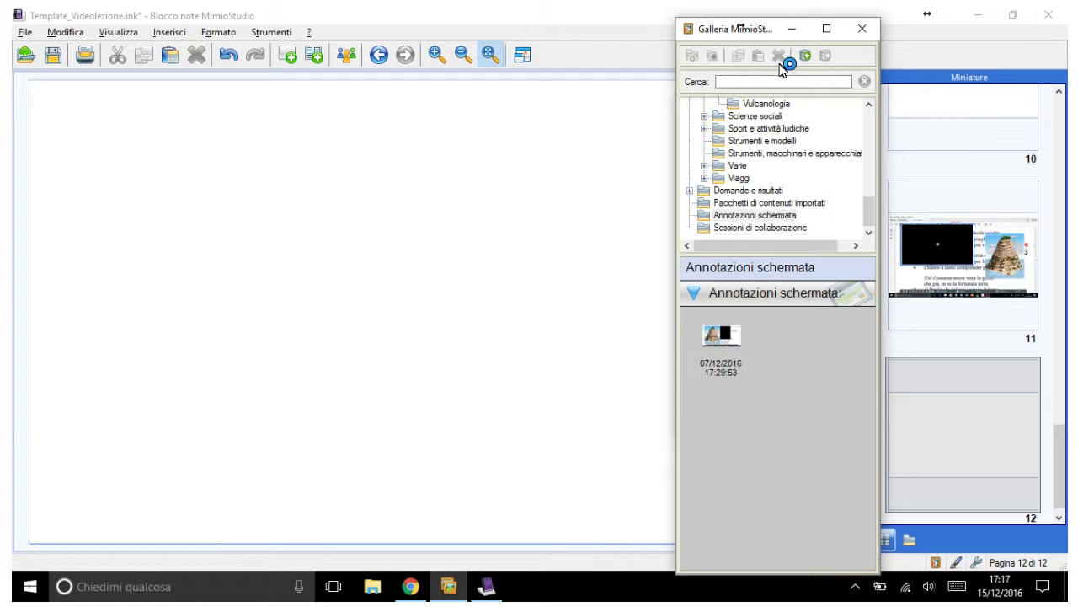
key("shift+F10")
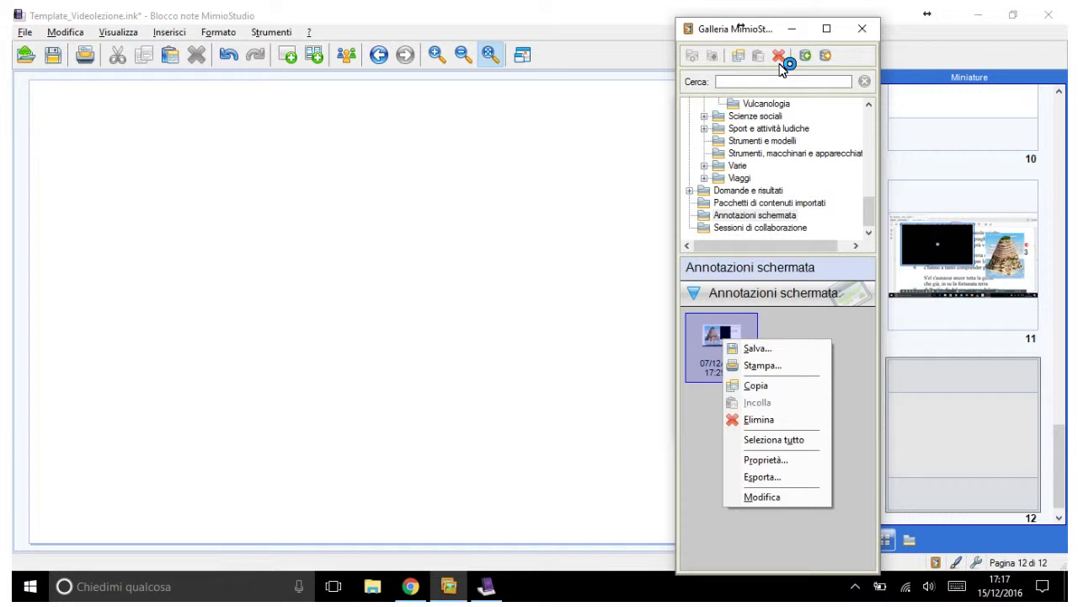
Step: Rename the annotation 'Esempio di Annotazione Schemata' with keywords Dante, Commedia and Letteratura
key("Escape")
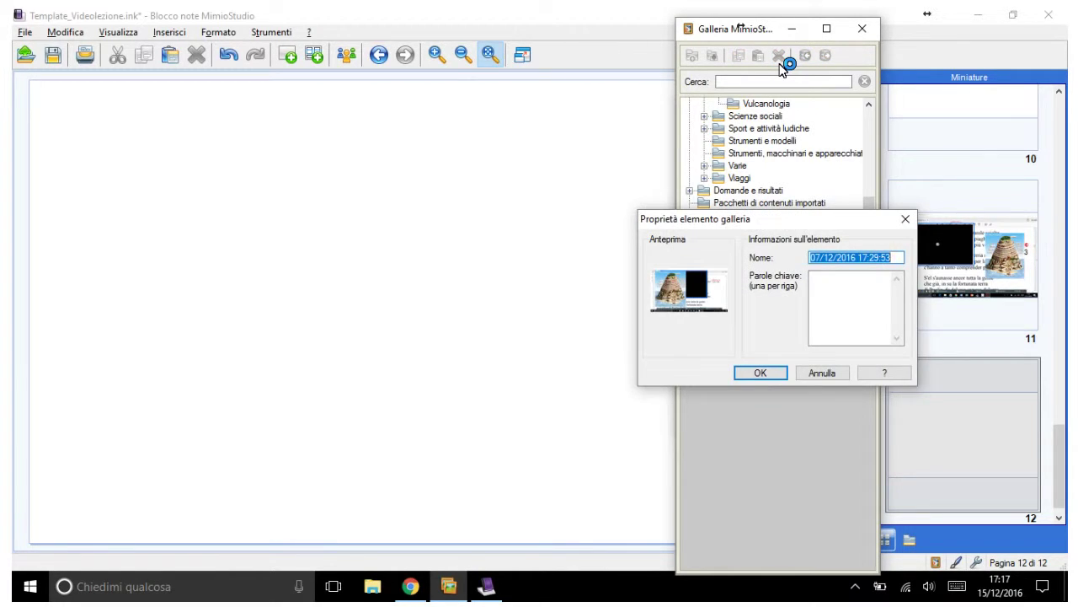
type("Esem")
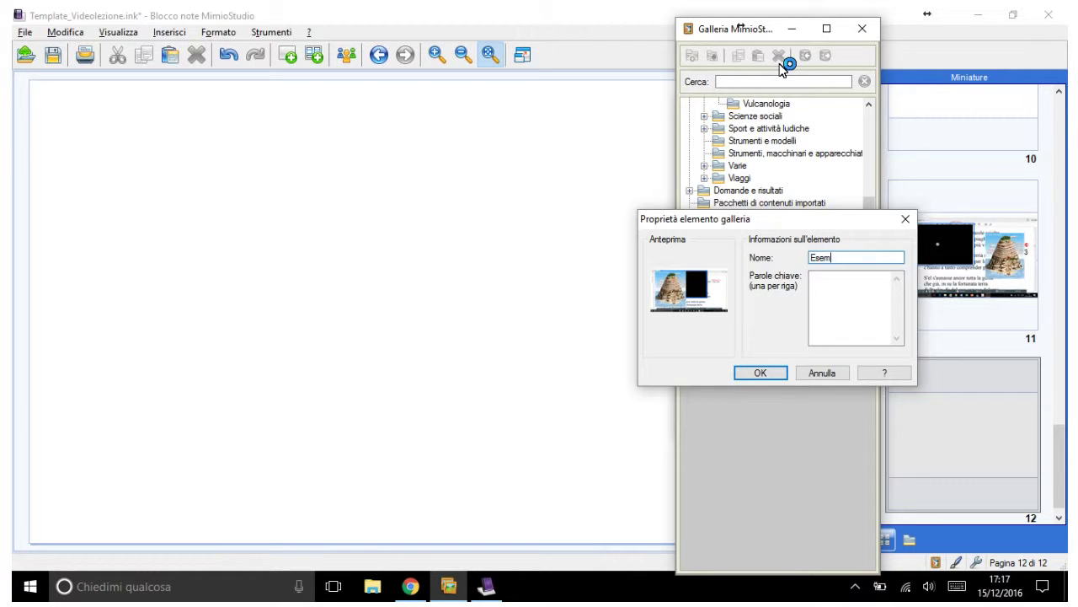
type("pio di Annotazione Schemata")
key("Tab")
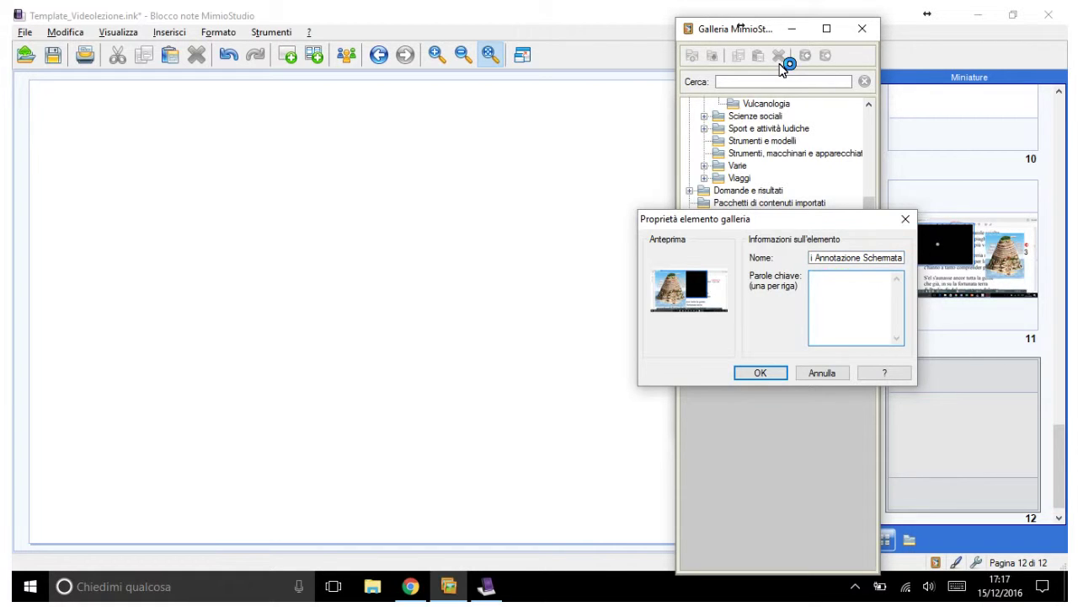
type("Dante ")
type("Commedia")
key("Return")
type("Letteratura")
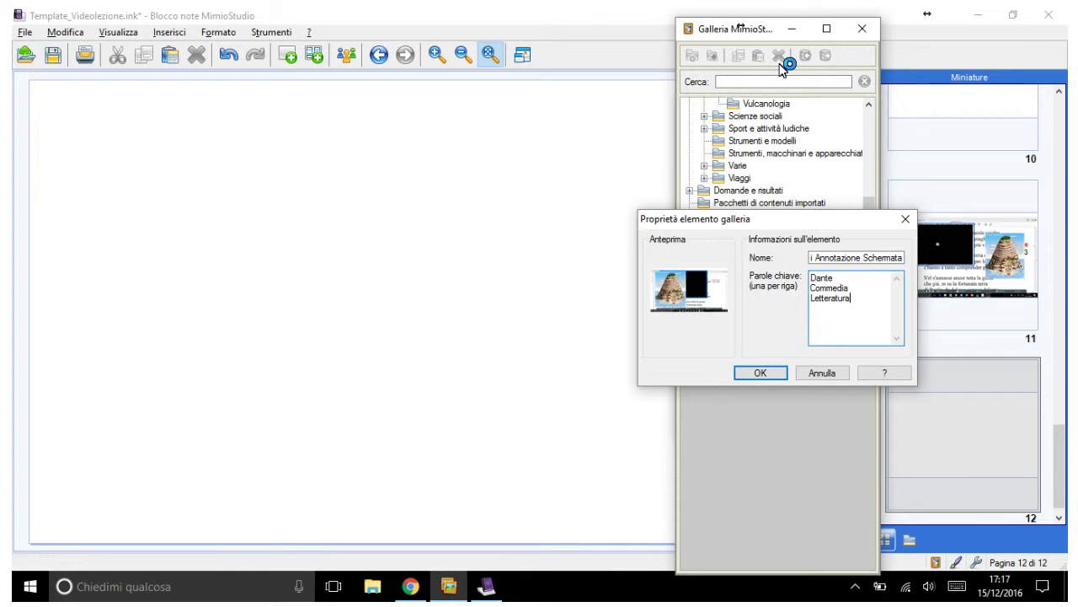
key("Return")
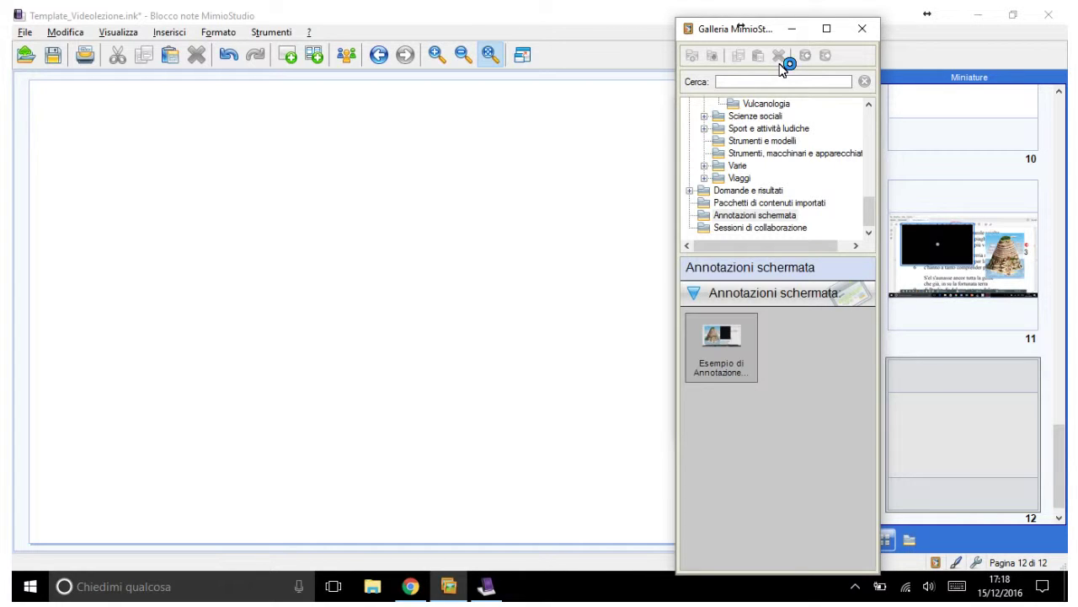
Step: Create a new personal Gallery folder named with the user's full name
scroll(782, 67, "up", 5)
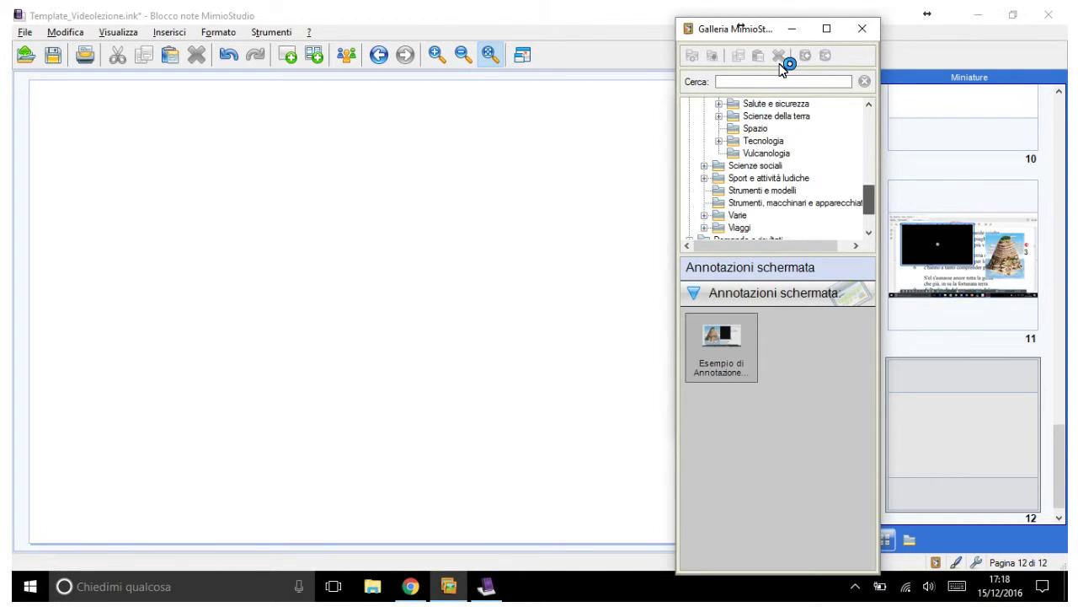
scroll(782, 67, "up", 5)
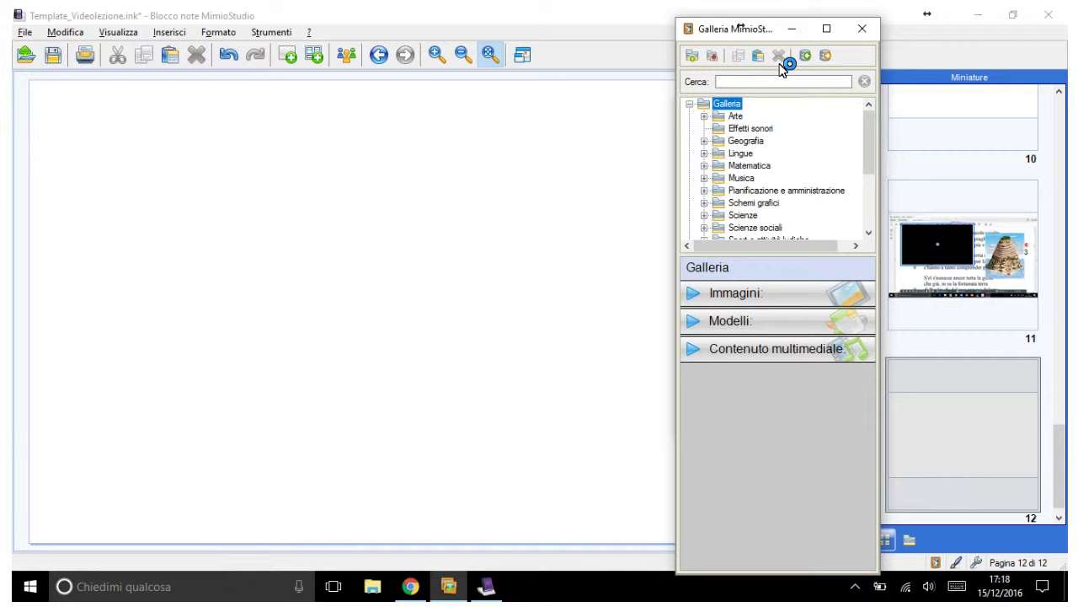
left_click(691, 56)
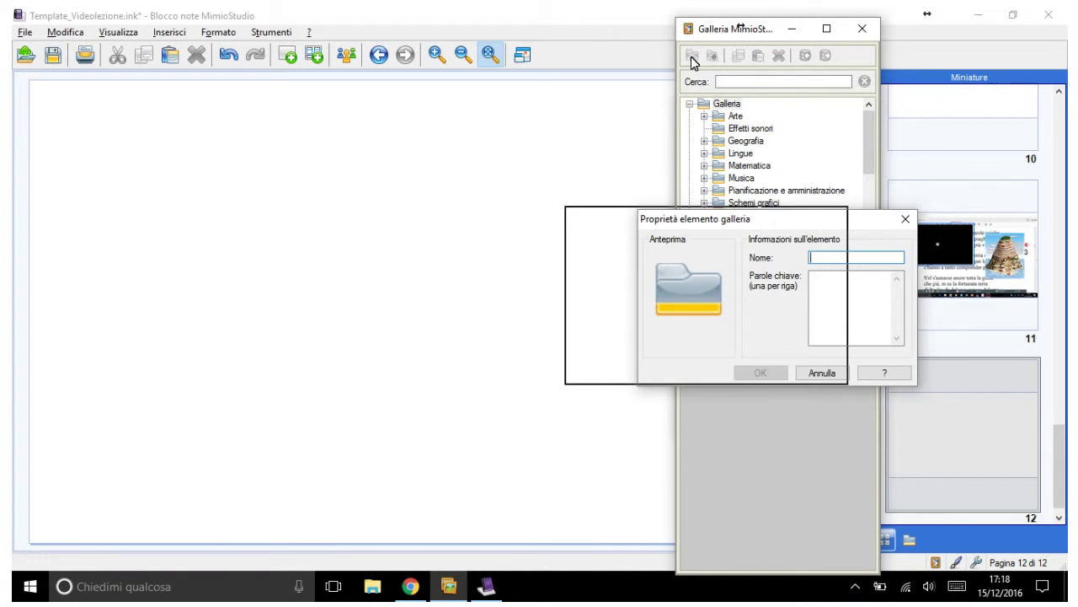
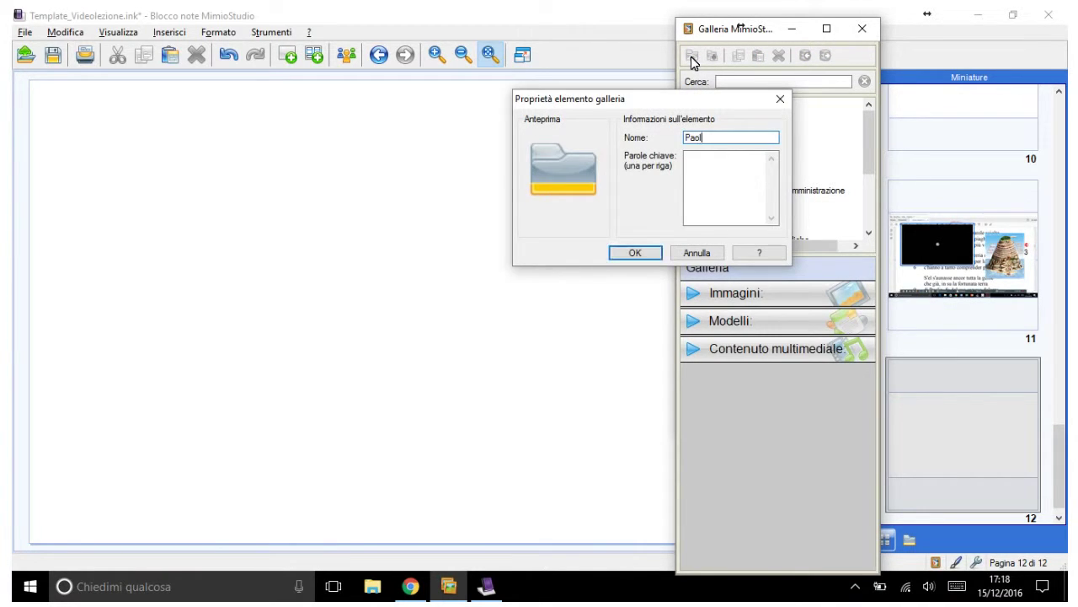
left_click(638, 253)
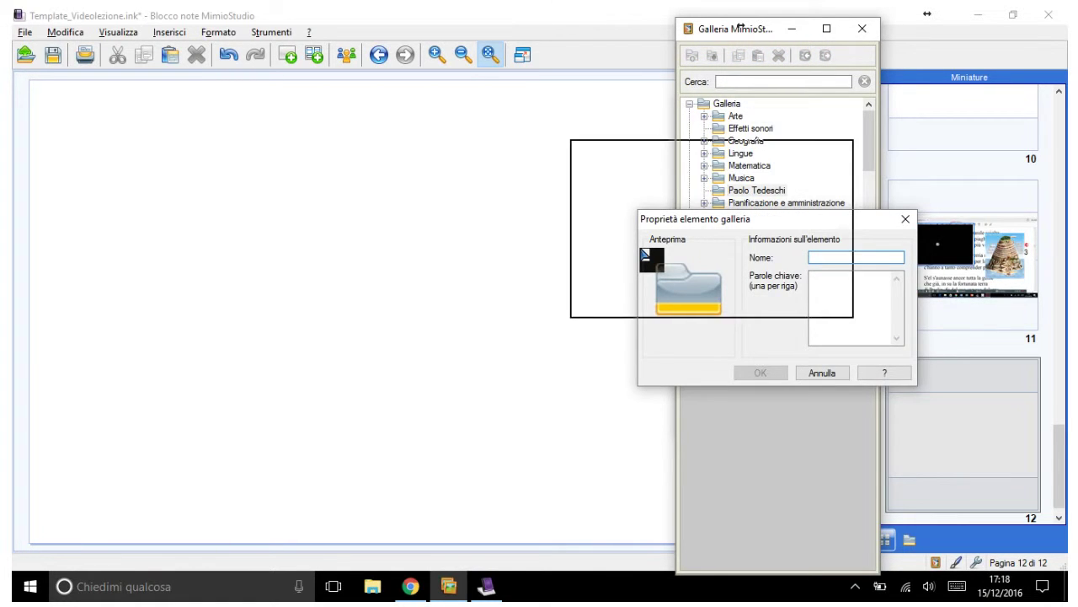
Step: Add a Letteratura subfolder with keywords Letteratura and Italiano inside the personal folder
type("Le")
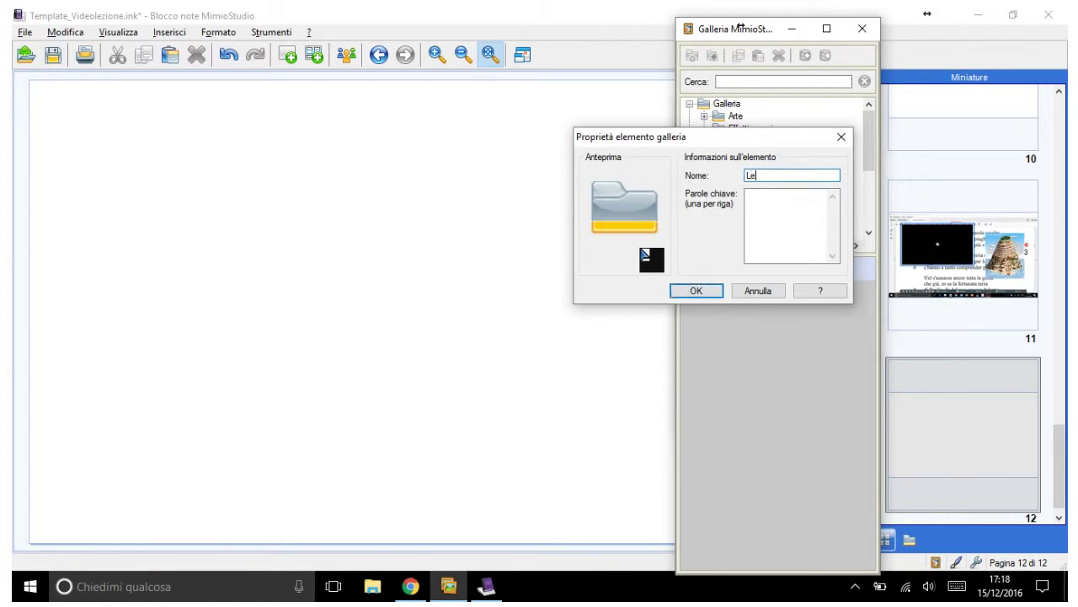
type("tteratura")
key("Tab")
type("Let")
type("teratura ")
type("Italian")
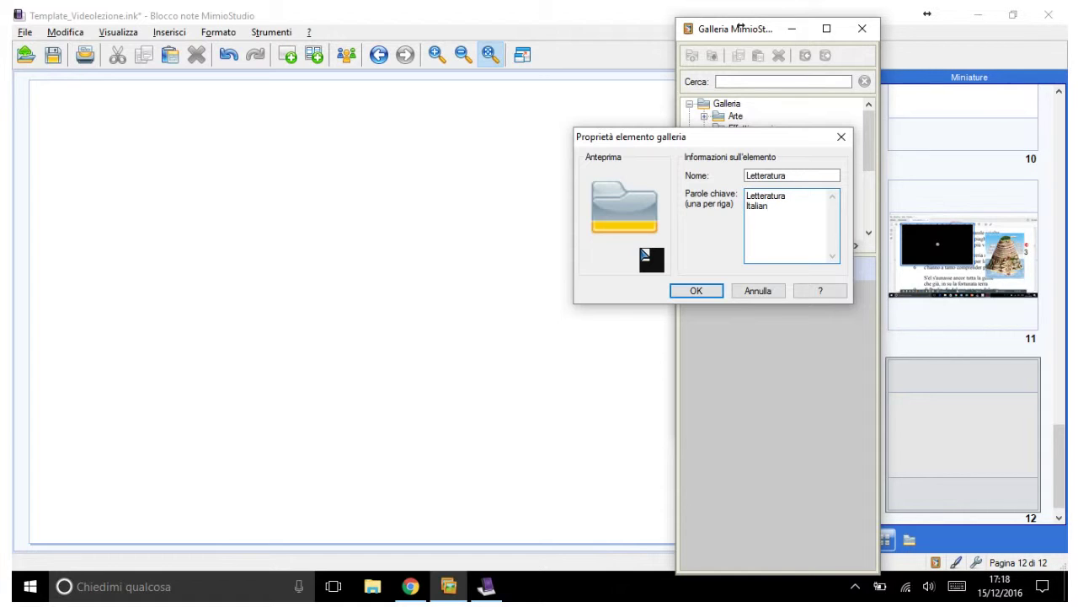
type("o")
left_click(703, 290)
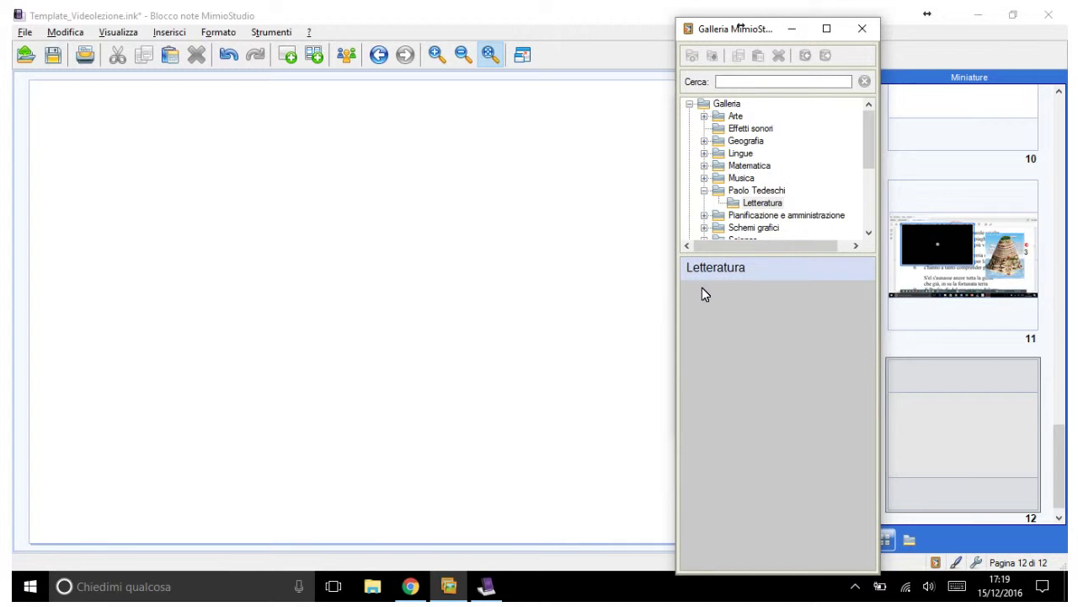
scroll(702, 288, "down", 4)
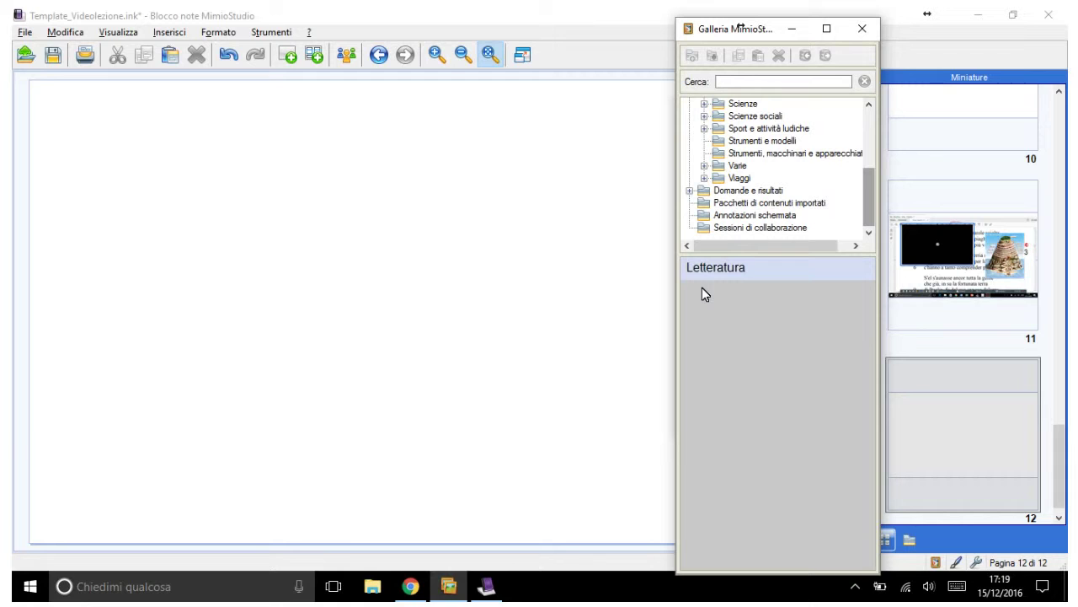
key("a")
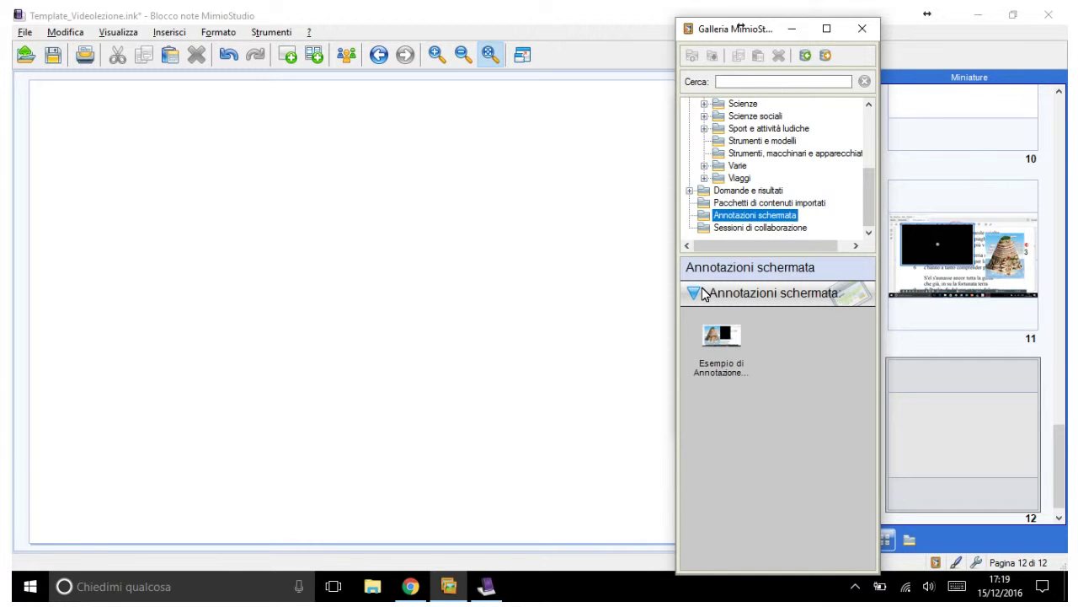
key("Tab")
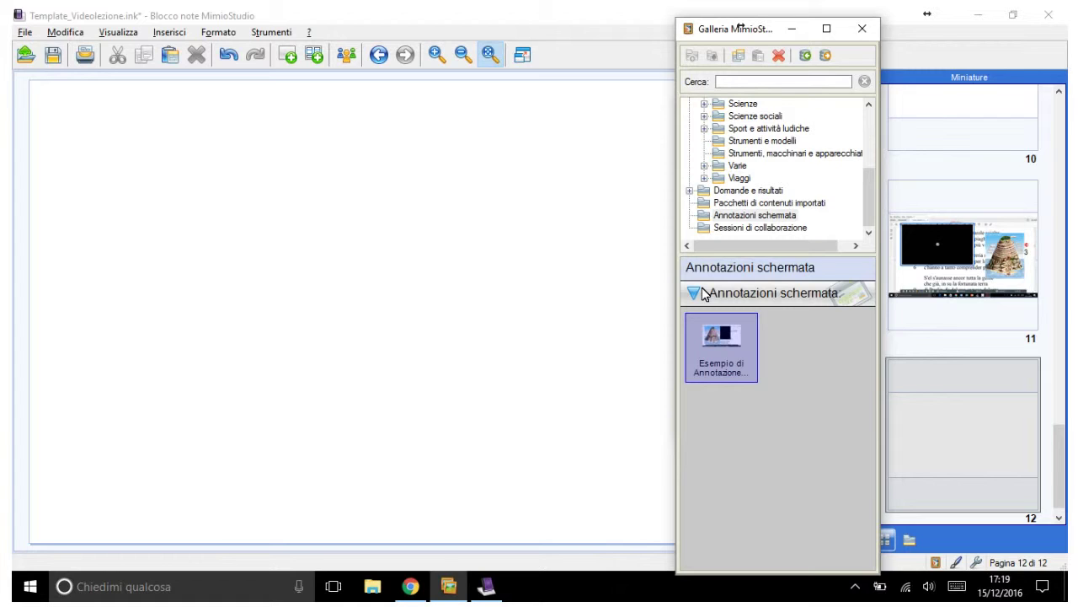
Step: Paste the sample annotation into Letteratura and delete the original from Annotazioni schermata
scroll(701, 288, "up", 3)
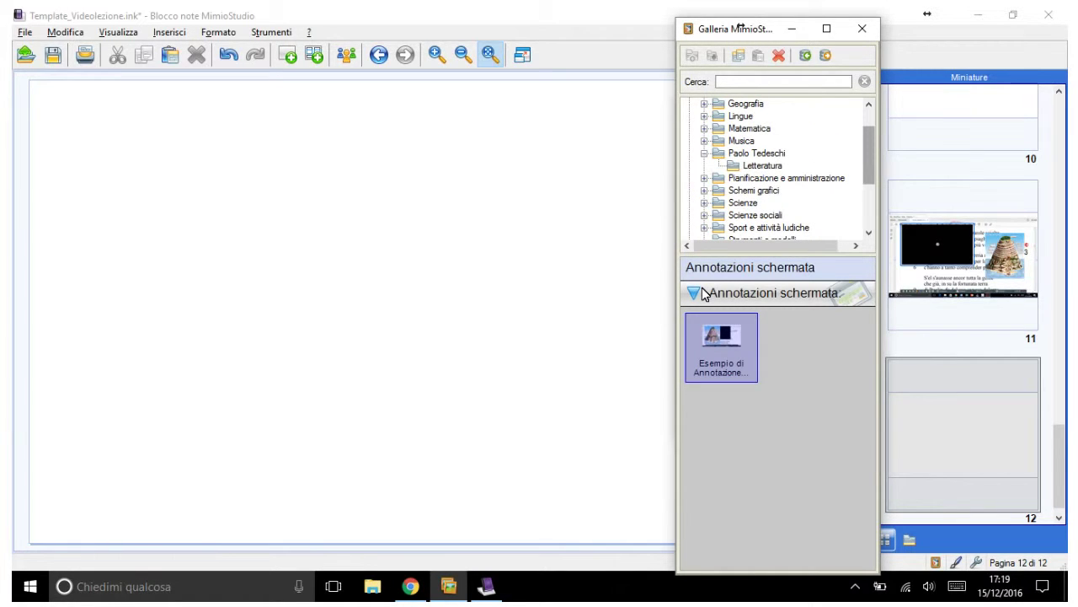
key("Up")
key("Up")
key("Up")
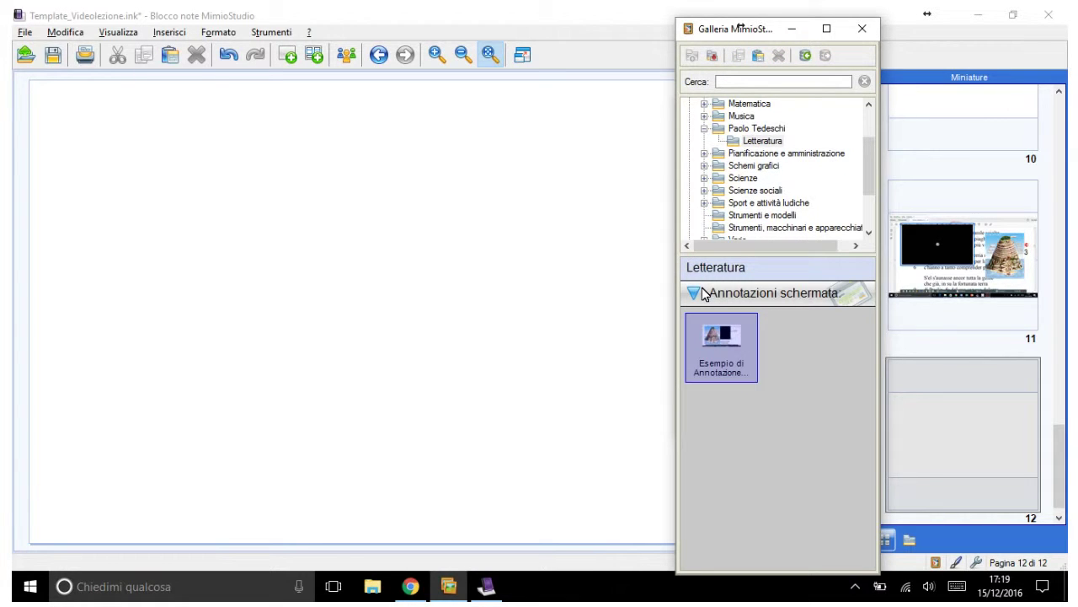
key("Up")
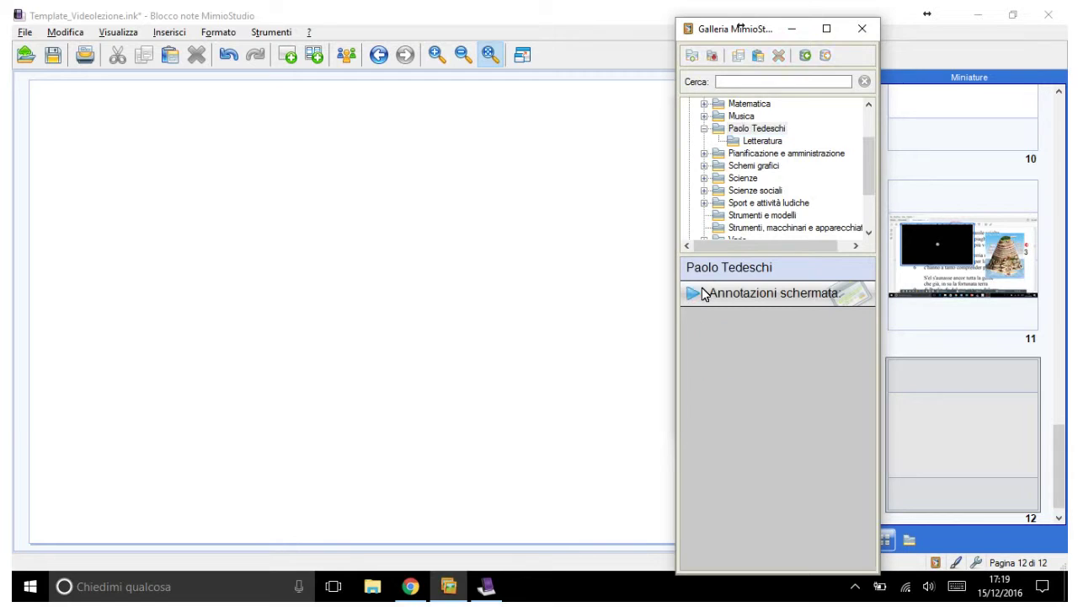
key("a")
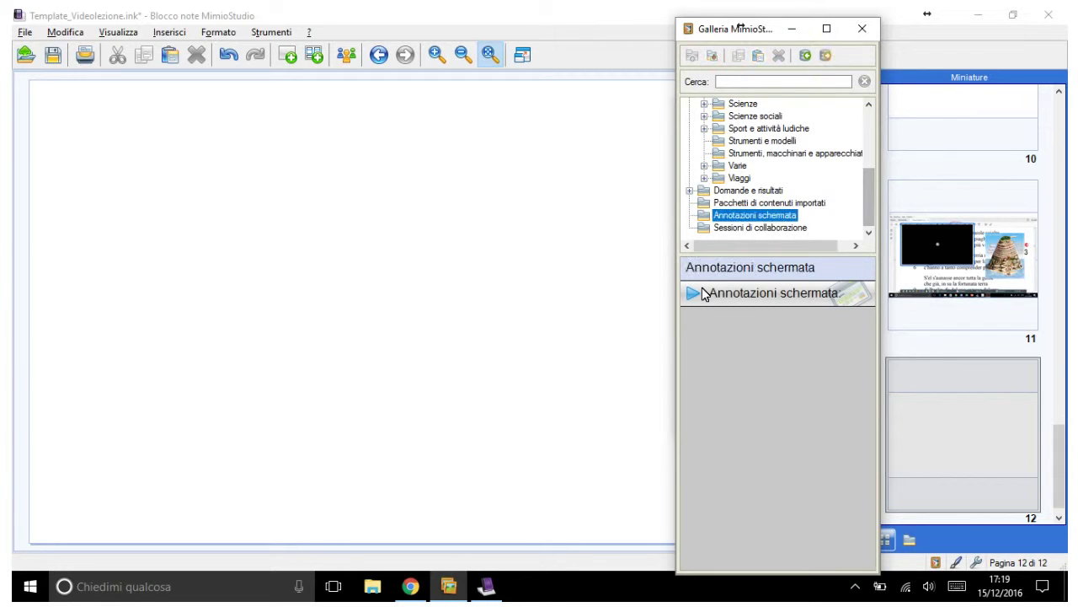
left_click(702, 289)
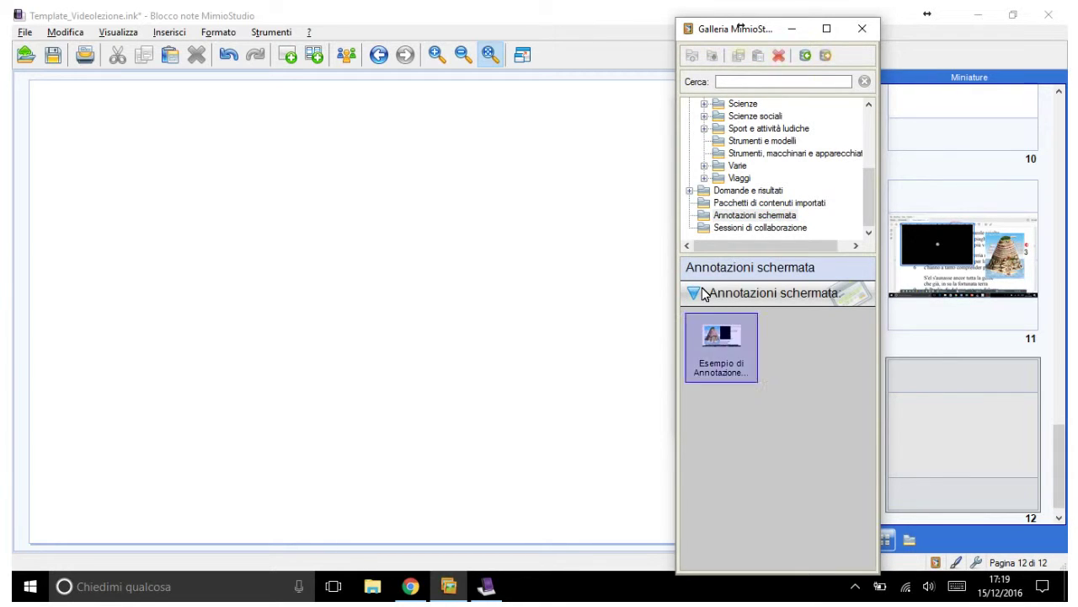
key("Delete")
key("Return")
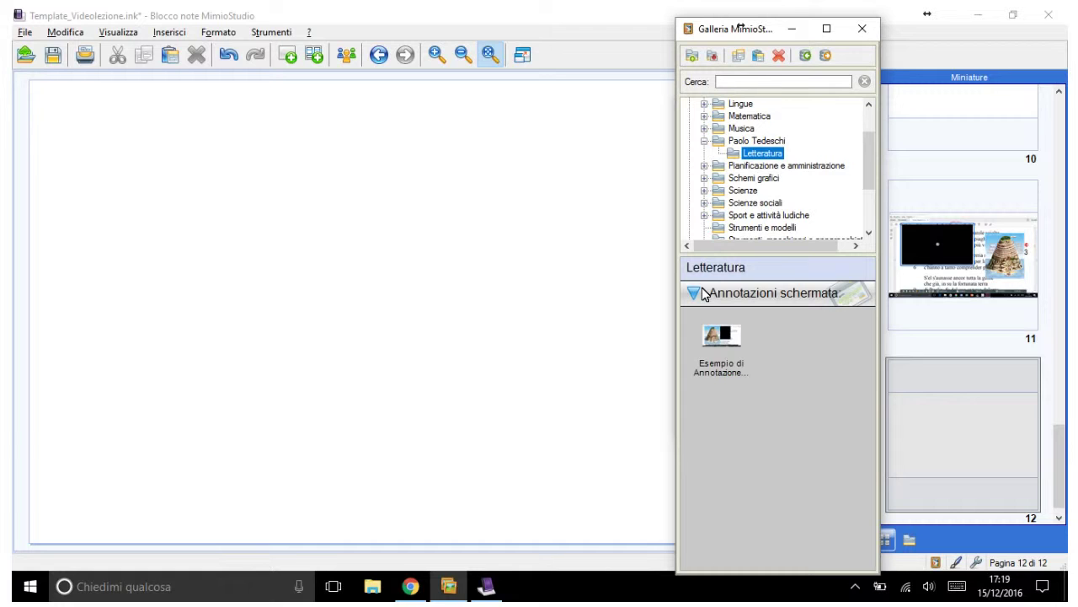
left_click(701, 291)
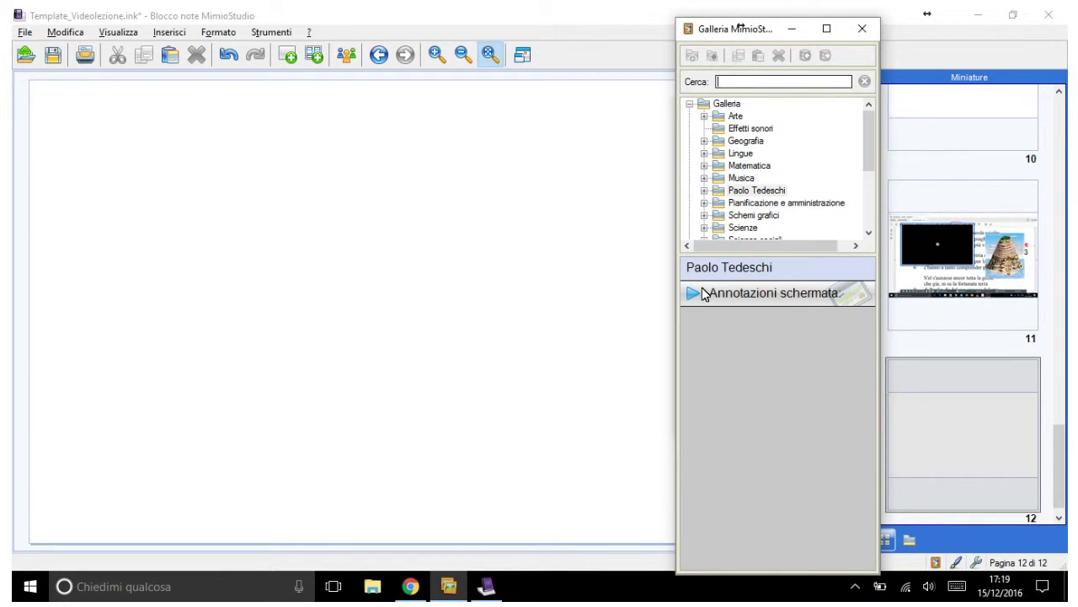
Step: Search the Gallery for 'Letteratu' so a Cartelle results group appears
type("Lett")
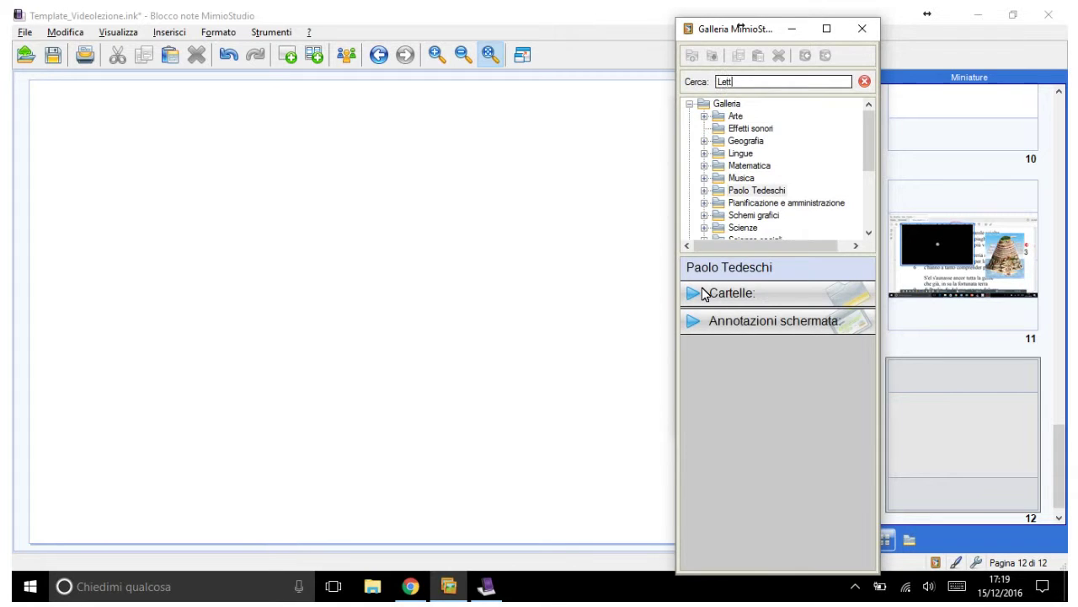
type("eratu")
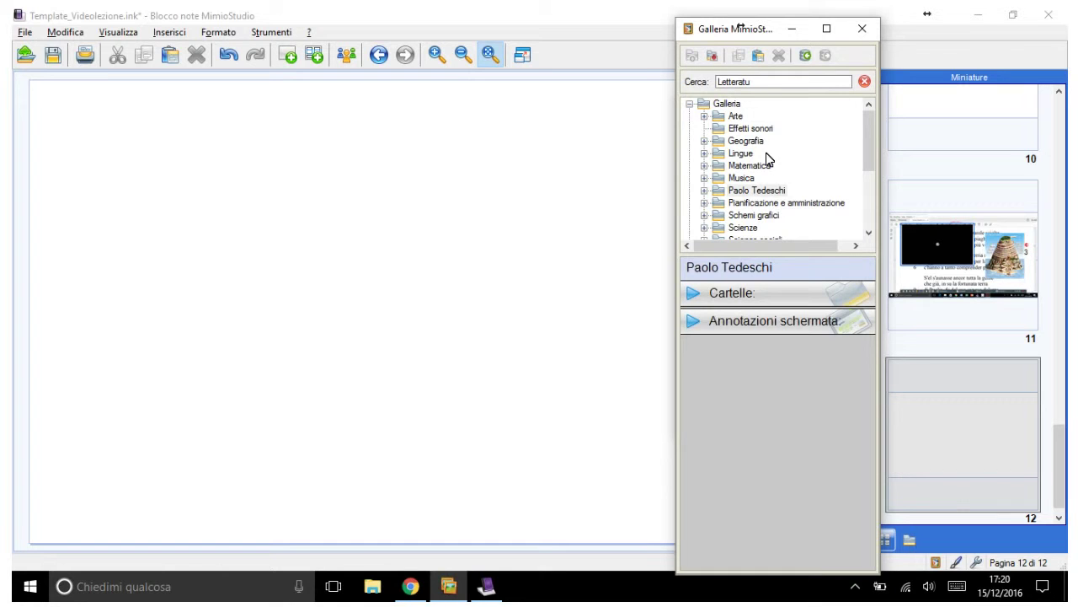
Step: Open the Sfondo background dialog for page 12 and browse the Schemi grafici templates
right_click(396, 189)
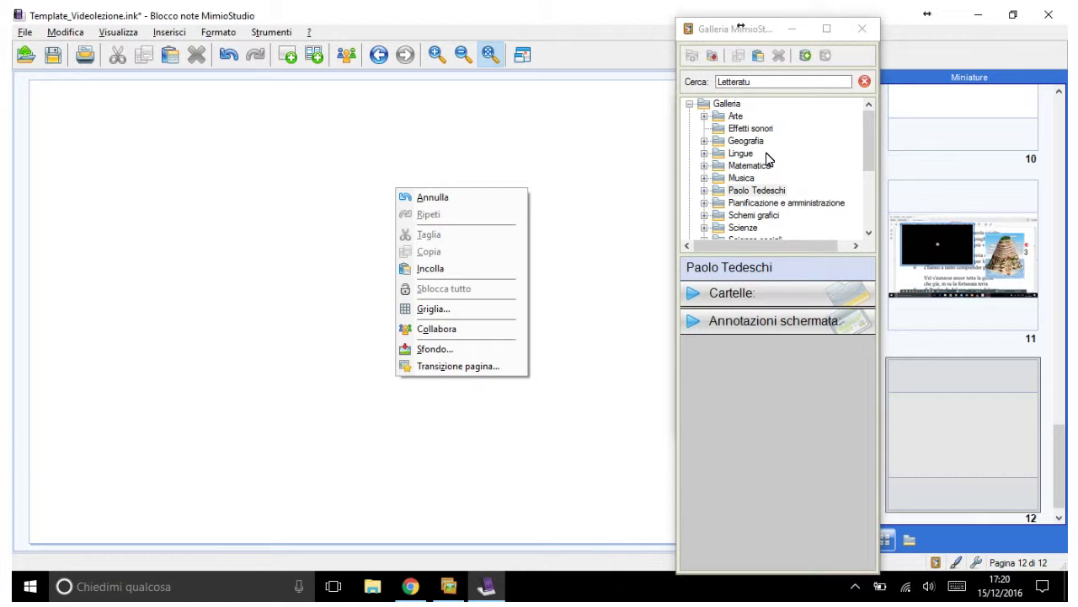
key("s")
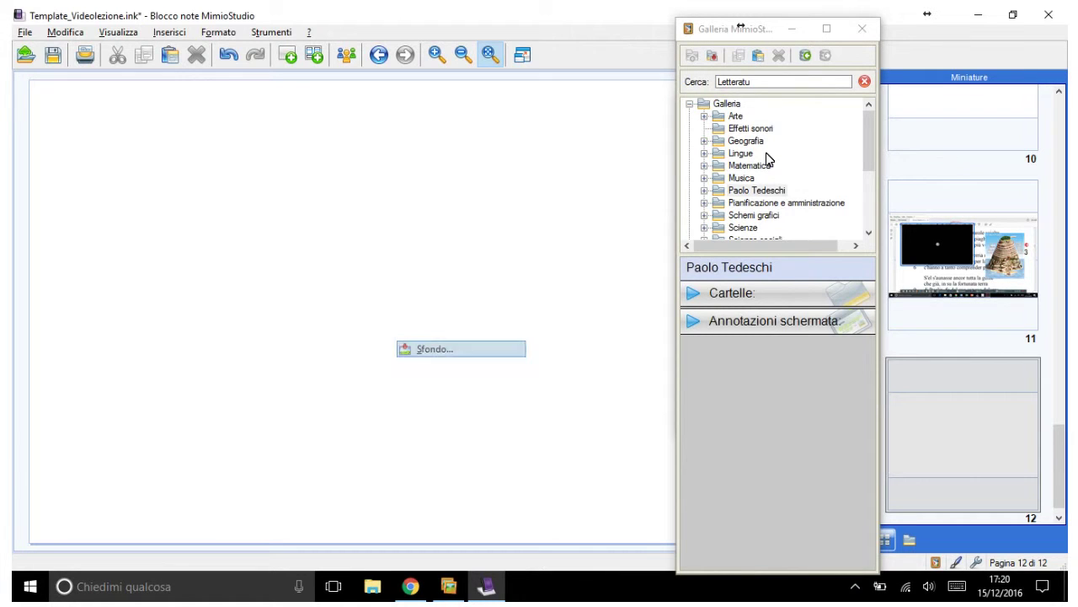
left_click_drag(400, 141, 408, 123)
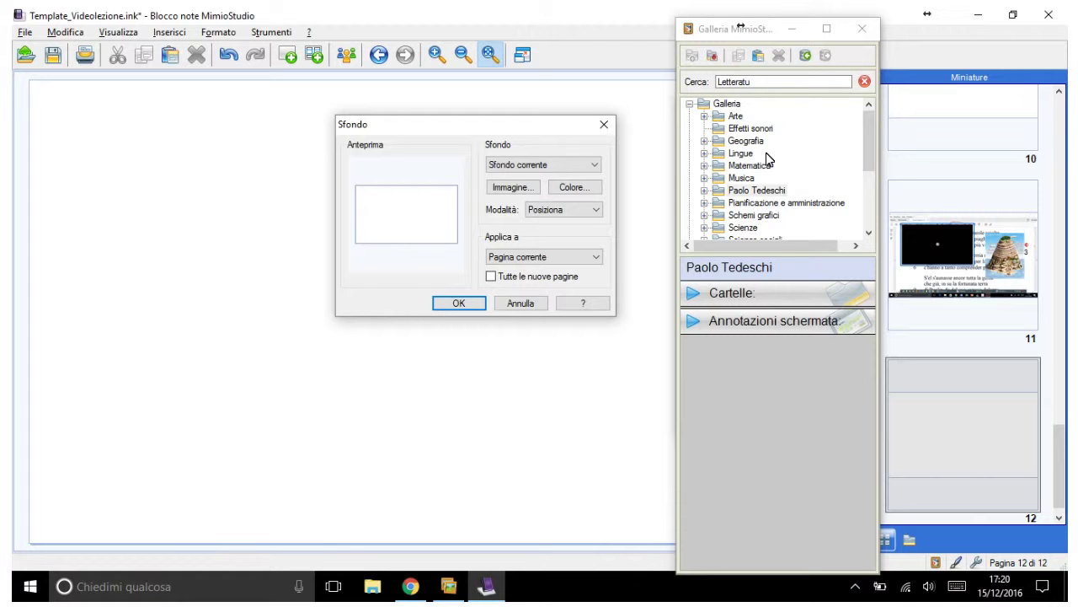
left_click(769, 158)
scroll(769, 159, "down", 3)
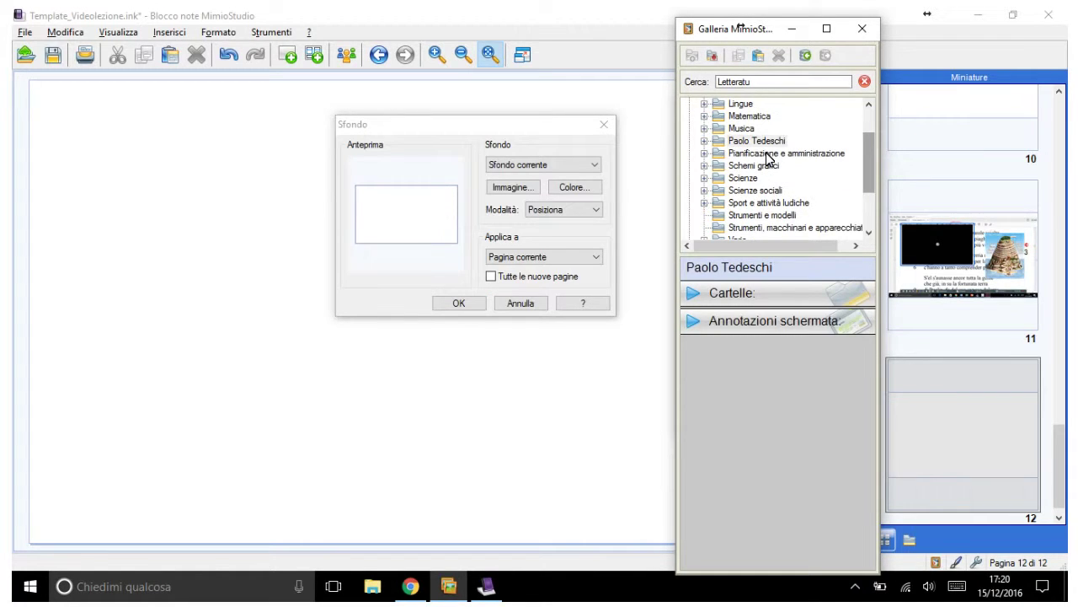
left_click(767, 158)
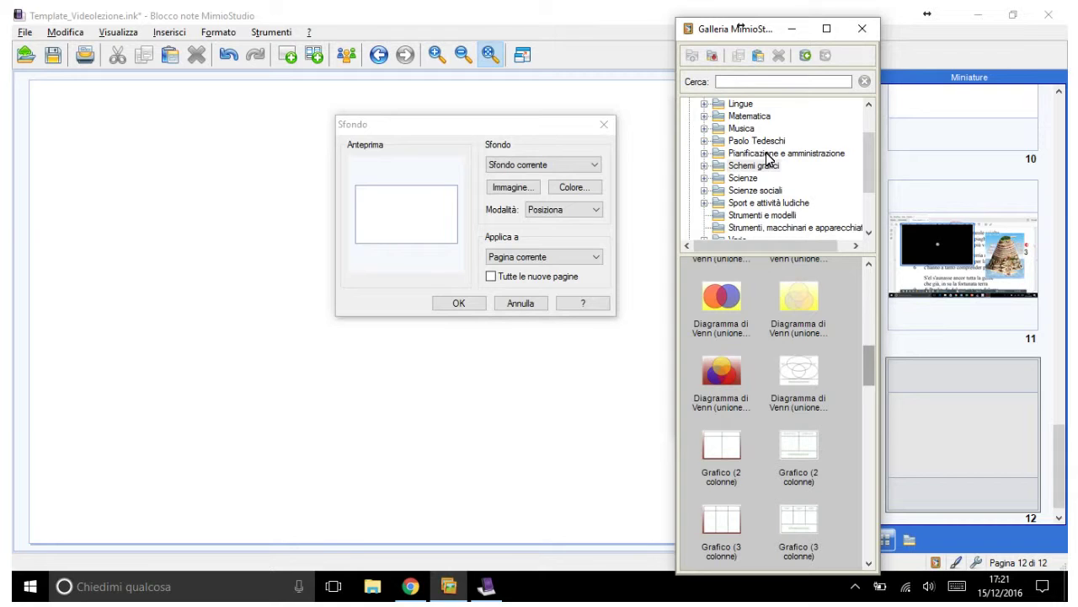
Step: Try the two-column chart as background, cycling through the stretch, tile and centre fitting modes
left_click(799, 455)
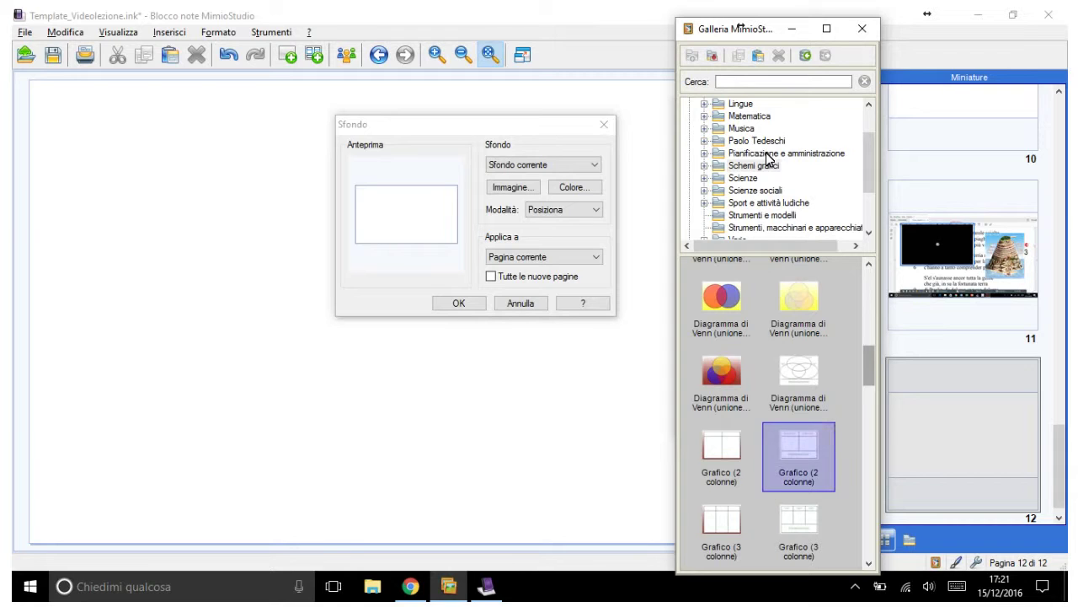
scroll(768, 157, "down", 1)
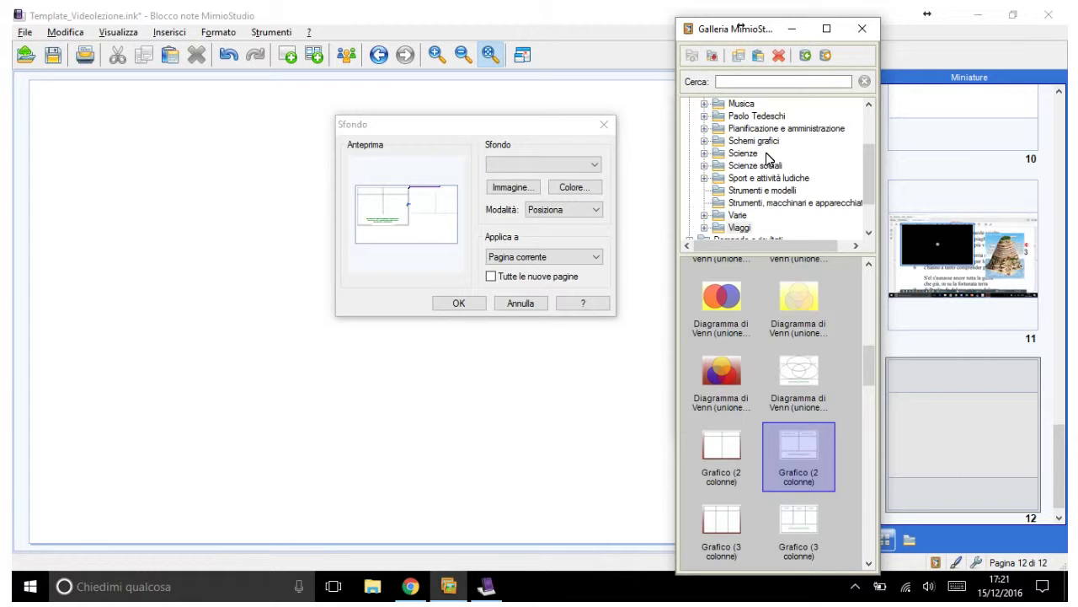
key("alt+Down")
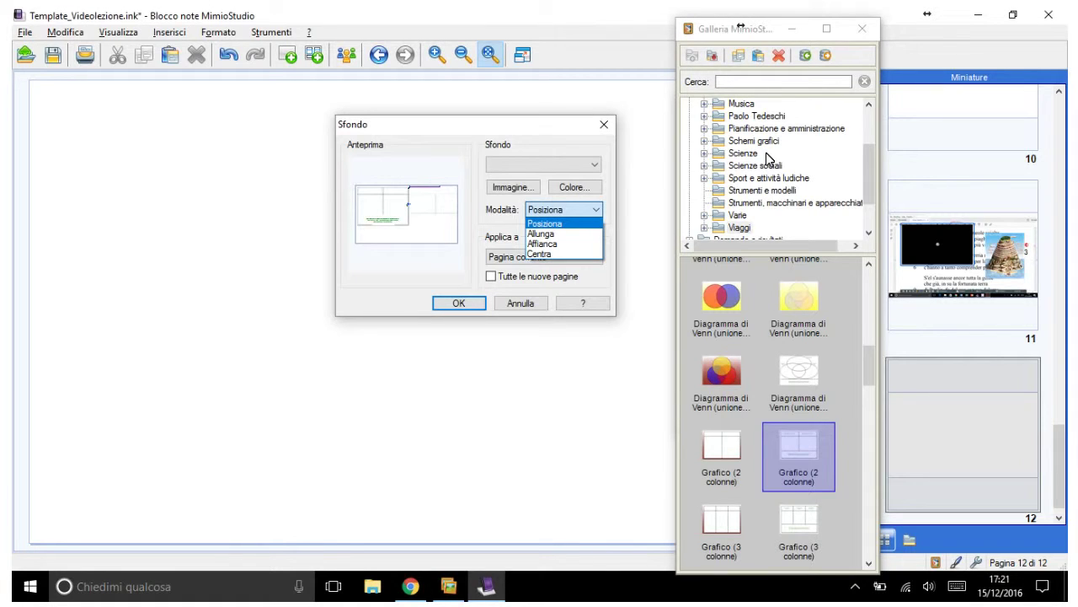
key("Down")
key("Return")
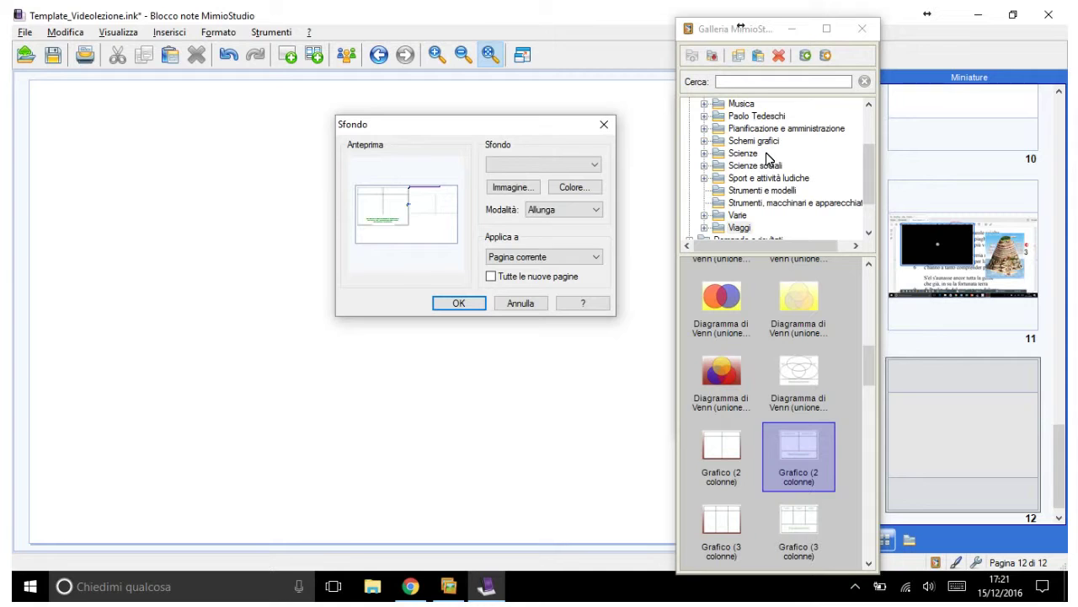
key("alt+Down")
key("Down")
key("Return")
key("alt+Down")
key("Down")
key("Return")
key("Tab")
Step: Apply the red-and-blue Venn diagram as a stretched background on page 12
left_click(721, 307)
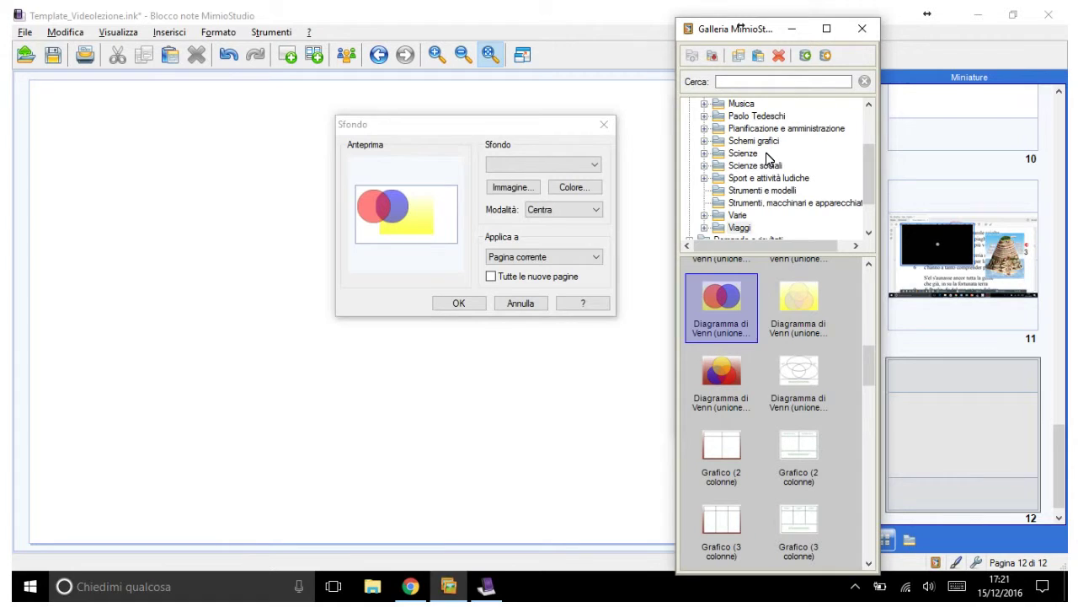
key("alt+Tab")
key("alt+Down")
key("Up")
key("Up")
key("Return")
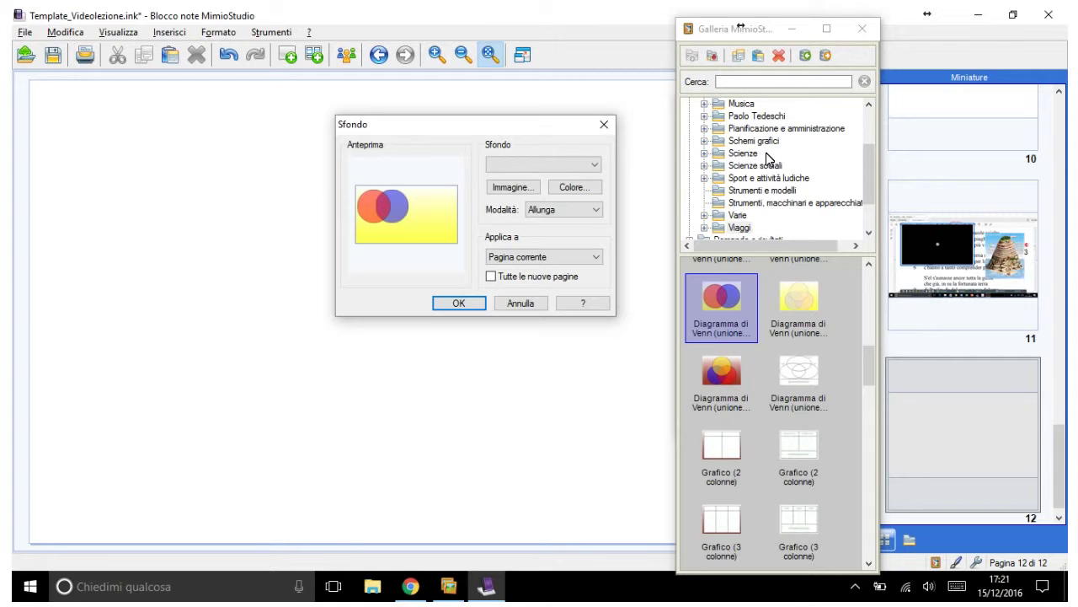
key("Return")
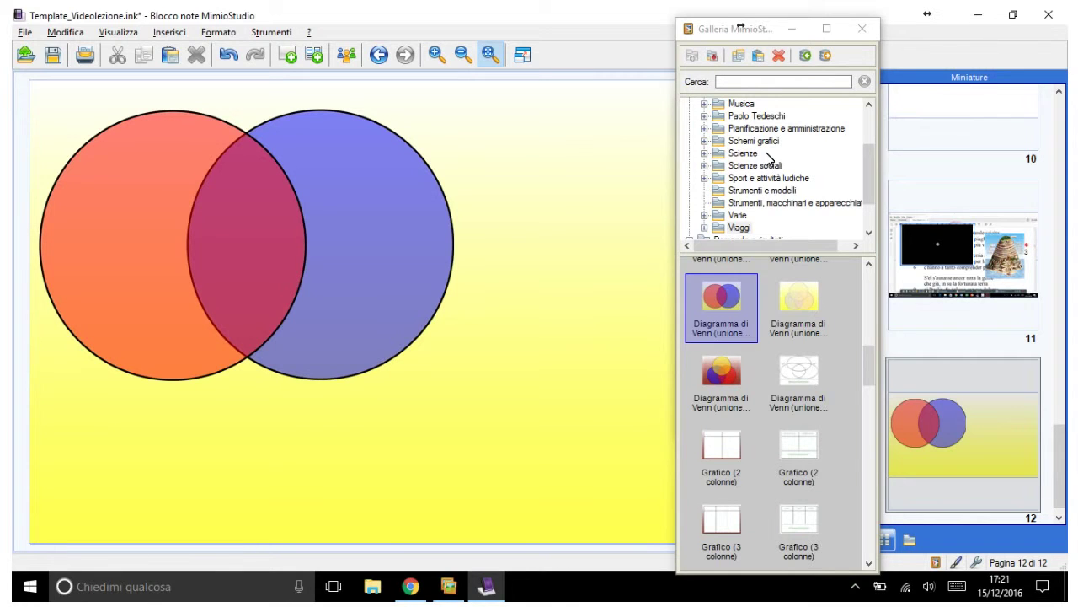
Step: Expand the personal gallery folder, add blank page 13 and open File Explorer
left_click(768, 159)
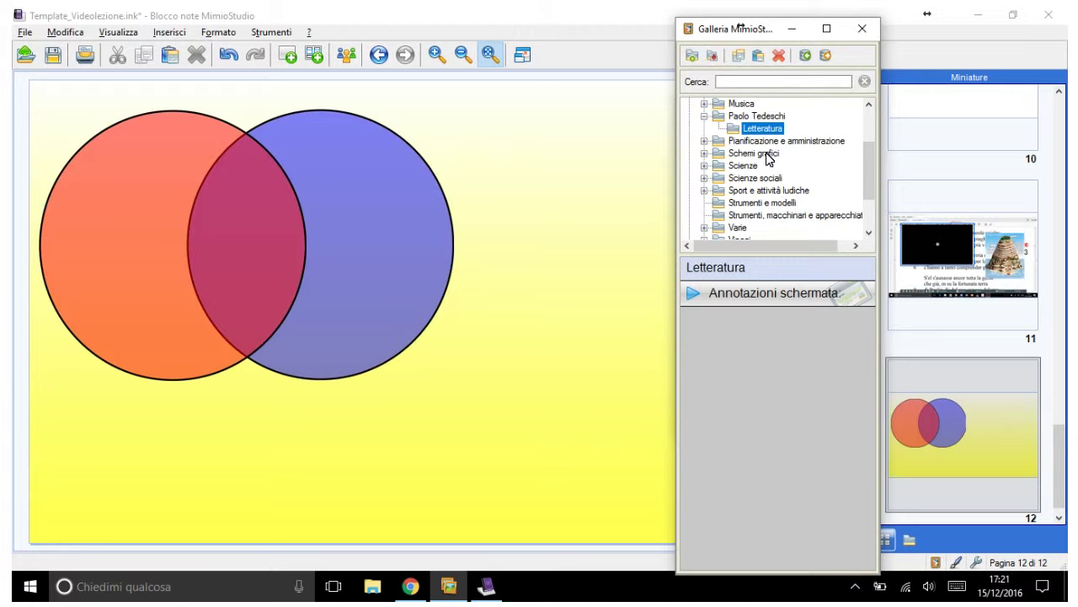
key("ctrl+m")
key("super+e")
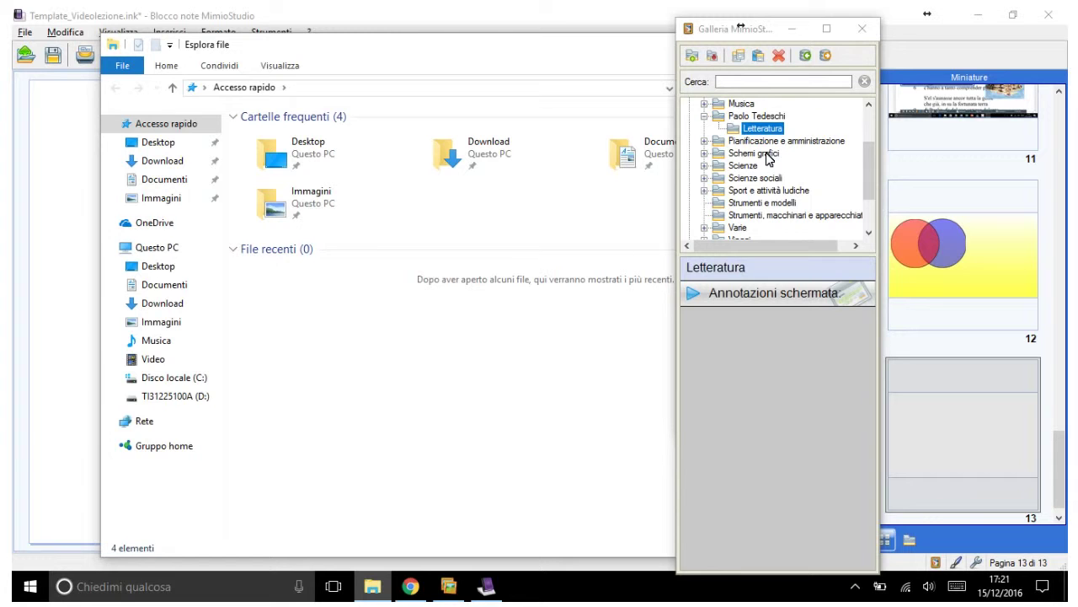
Step: Add ImmagineCattura from Immagini > Sankore into the gallery's Letteratura folder with Inserisci
left_click(164, 284)
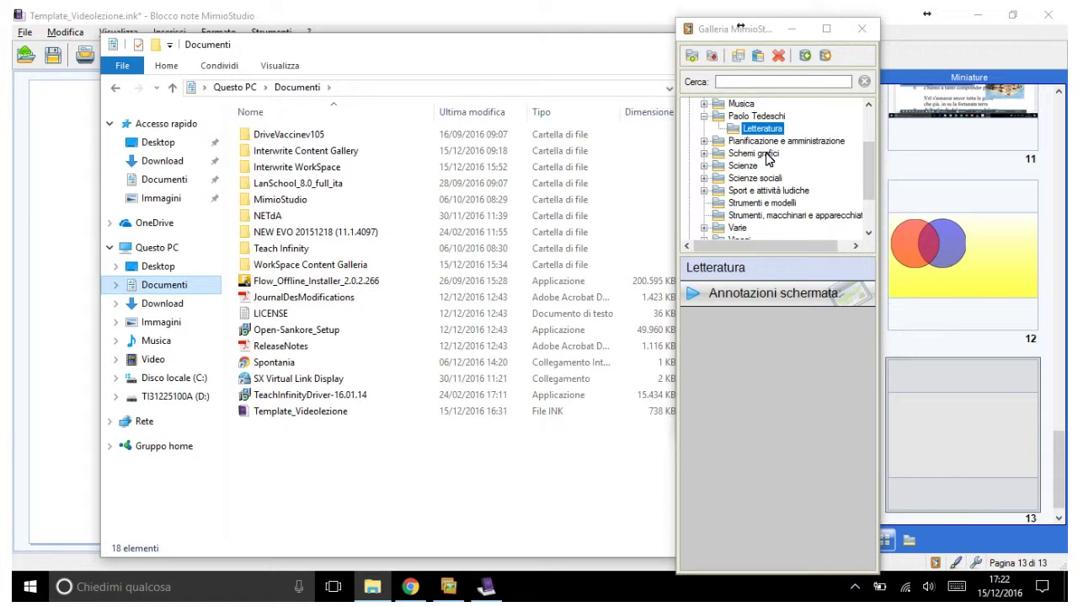
left_click(161, 321)
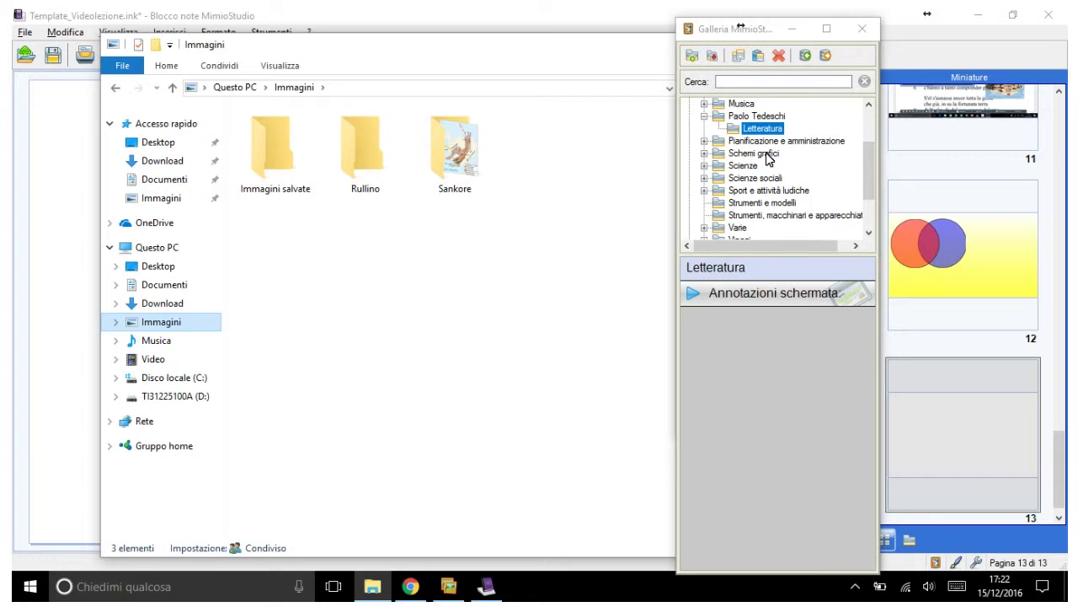
double_click(455, 150)
left_click(275, 144)
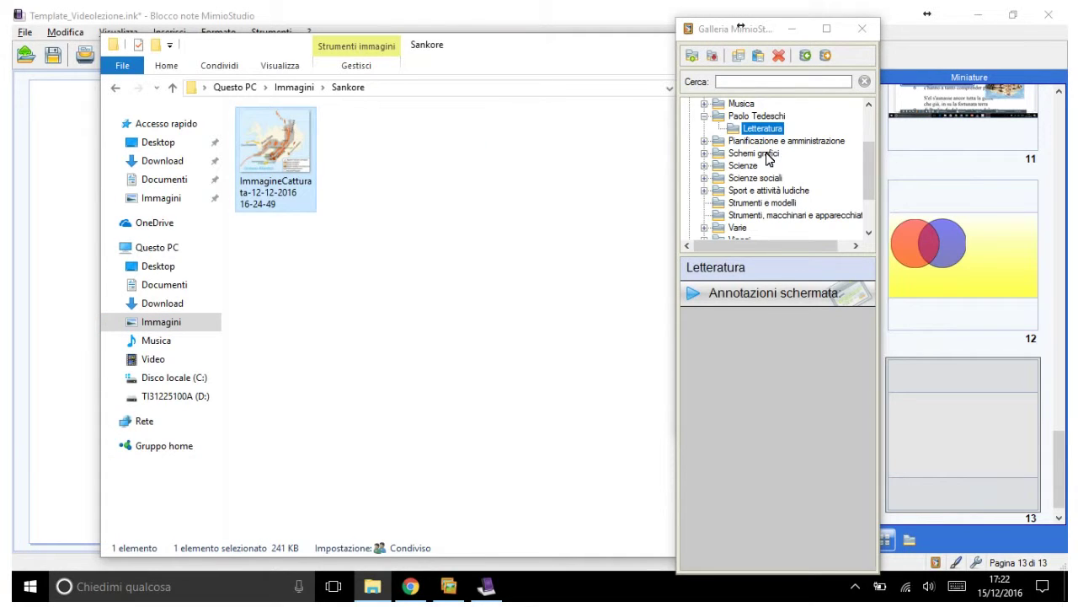
left_click_drag(274, 143, 792, 404)
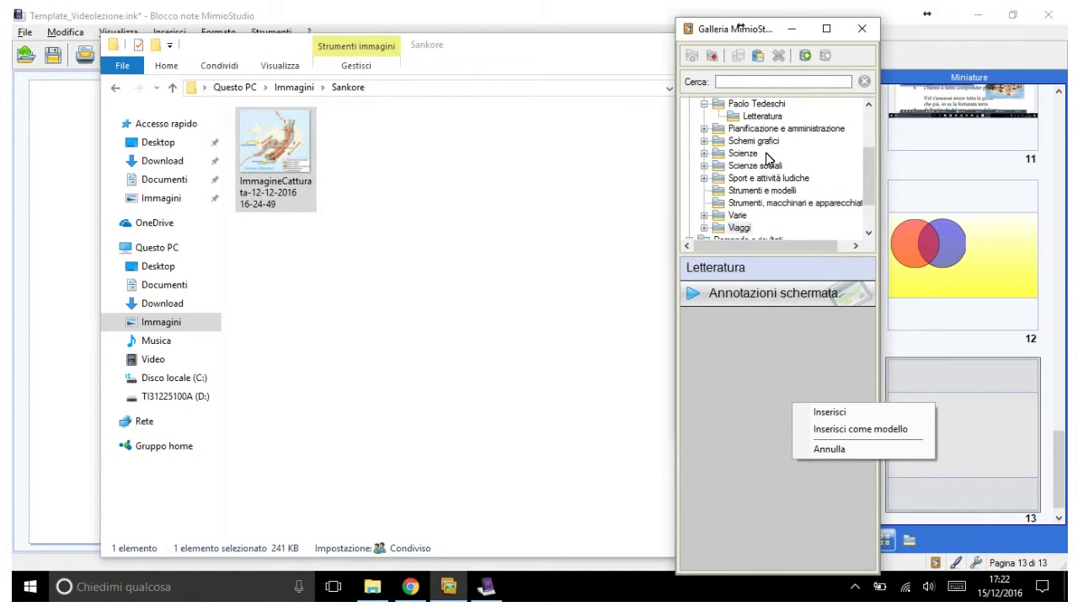
key("Return")
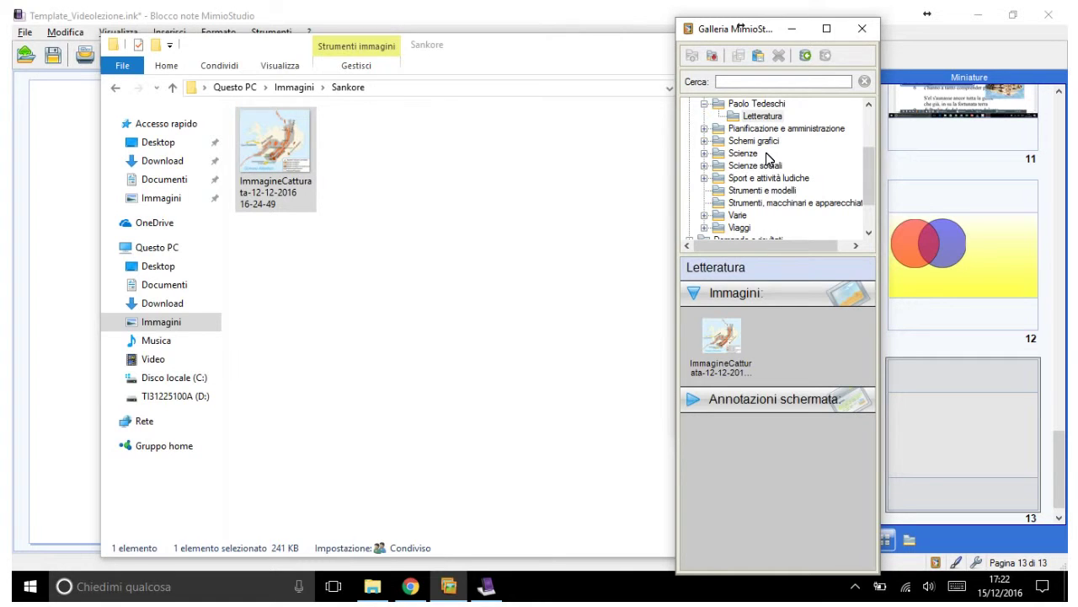
Step: Delete the original ImmagineCattura file from the Sankore folder
key("alt+Tab")
key("shift+F10")
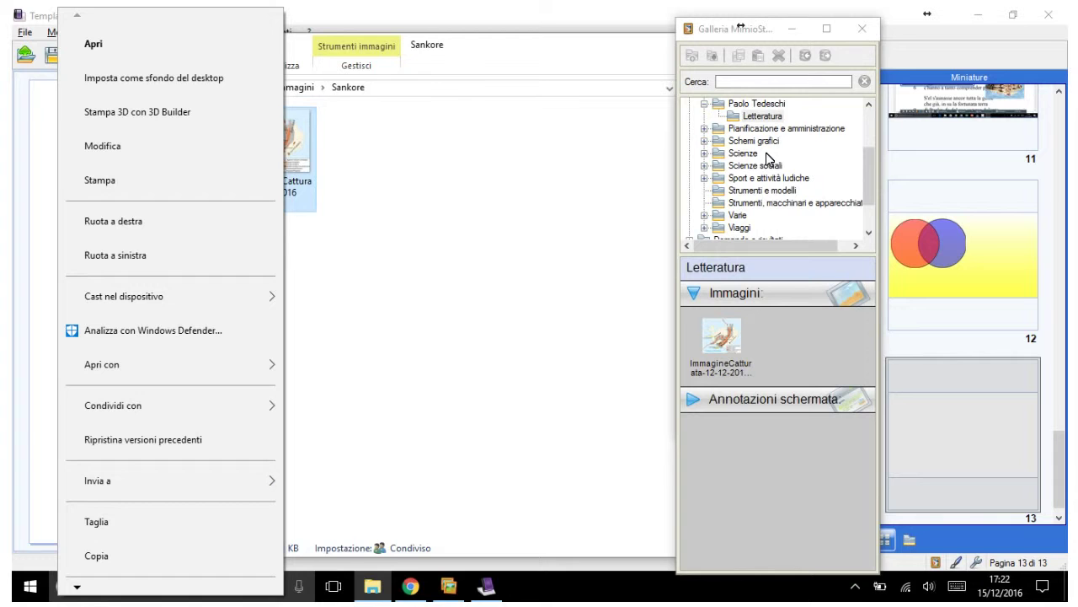
scroll(768, 159, "down", 1)
scroll(768, 159, "down", 4)
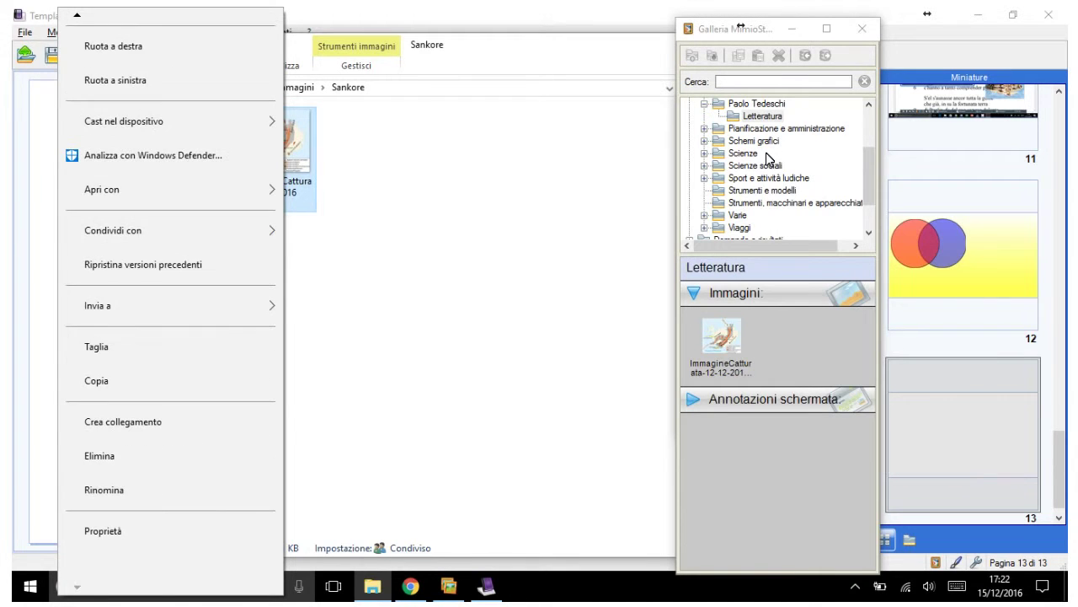
key("Escape")
key("Delete")
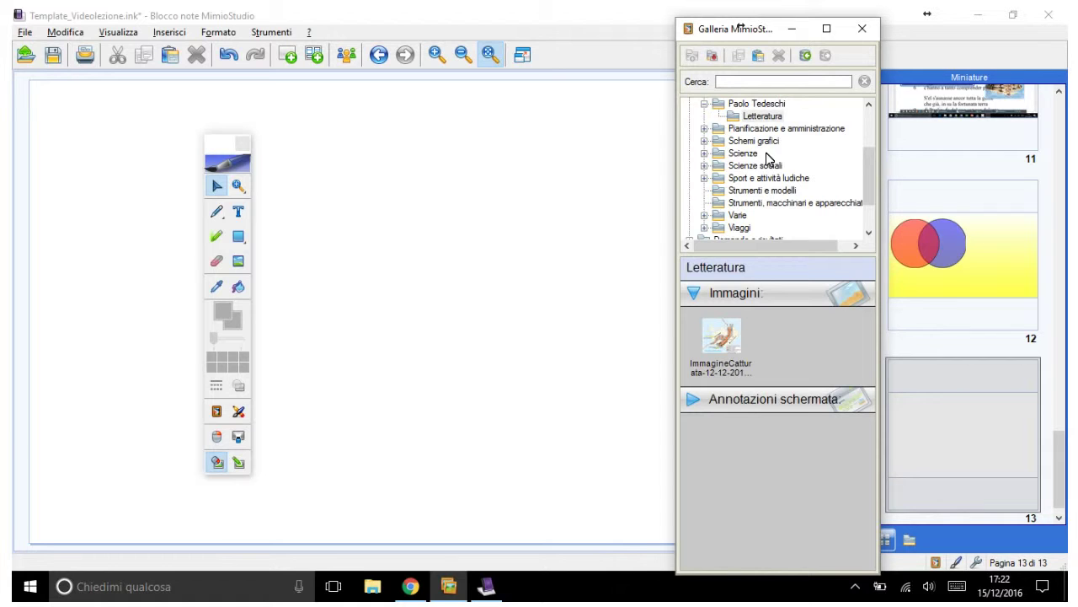
Step: Send the Galleria window behind the notebook with Alt+Tab
key("alt+Tab")
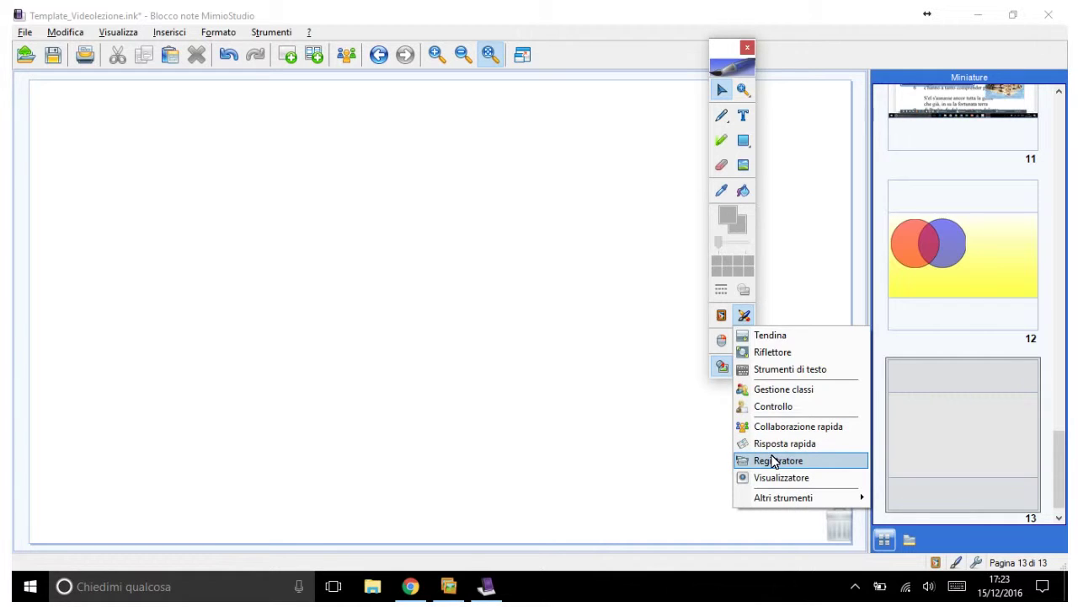
Step: Open the Registratore recorder to view its schermata, finestra and area modes, then close it
left_click(774, 460)
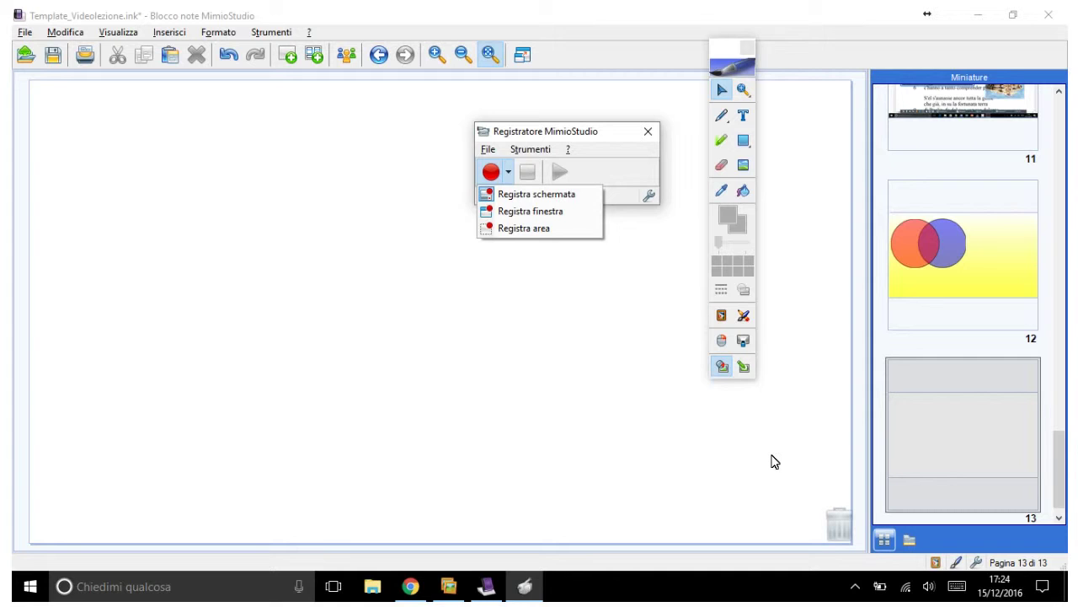
key("Return")
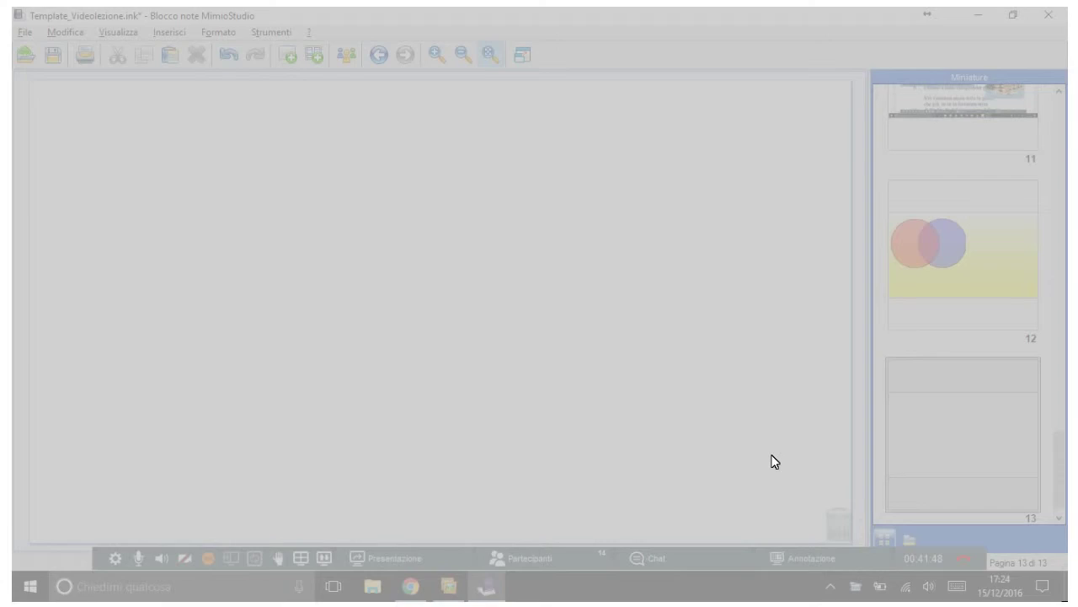
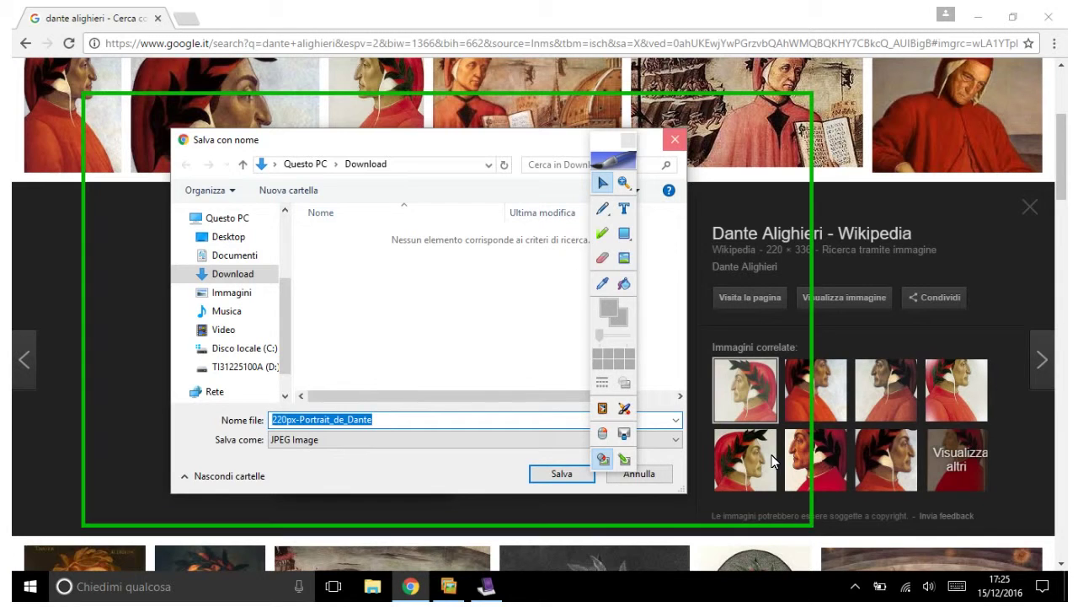
Step: Cancel saving the Dante portrait, then bring up and dismiss the preview image's options
key("Escape")
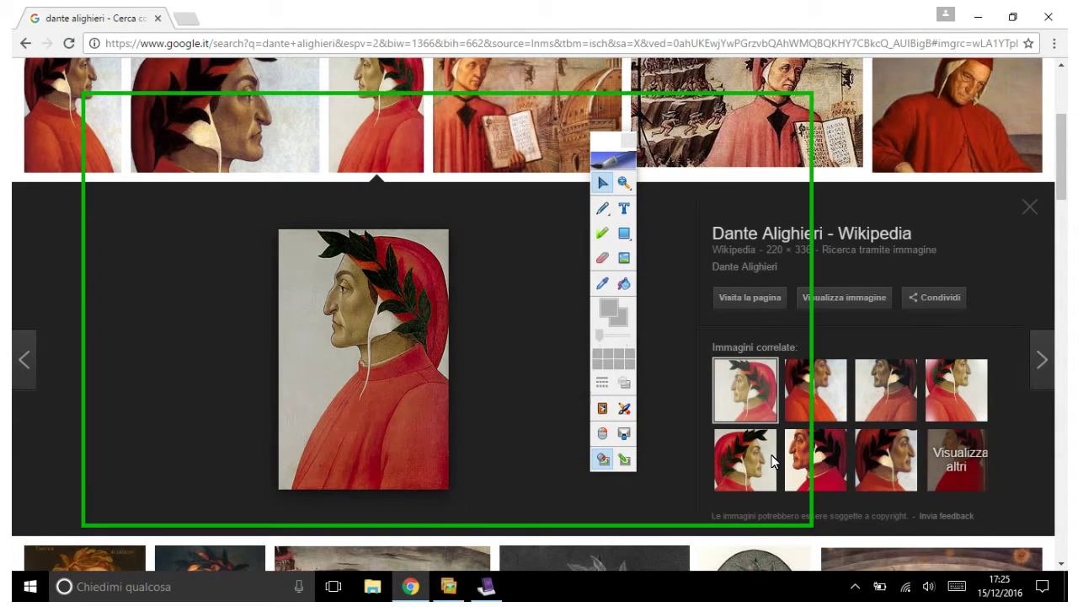
key("shift+F10")
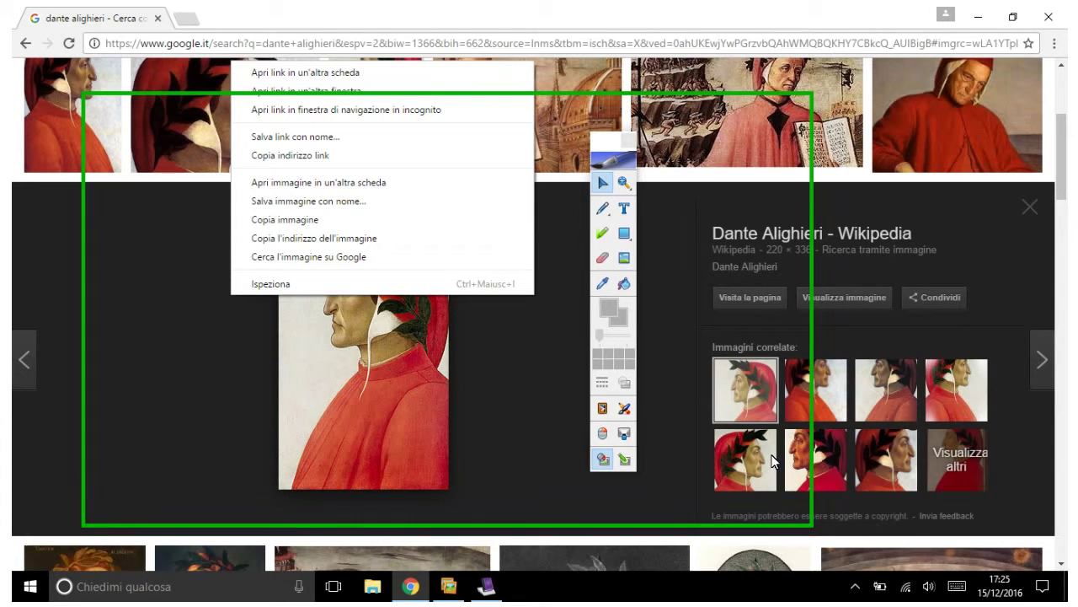
key("Escape")
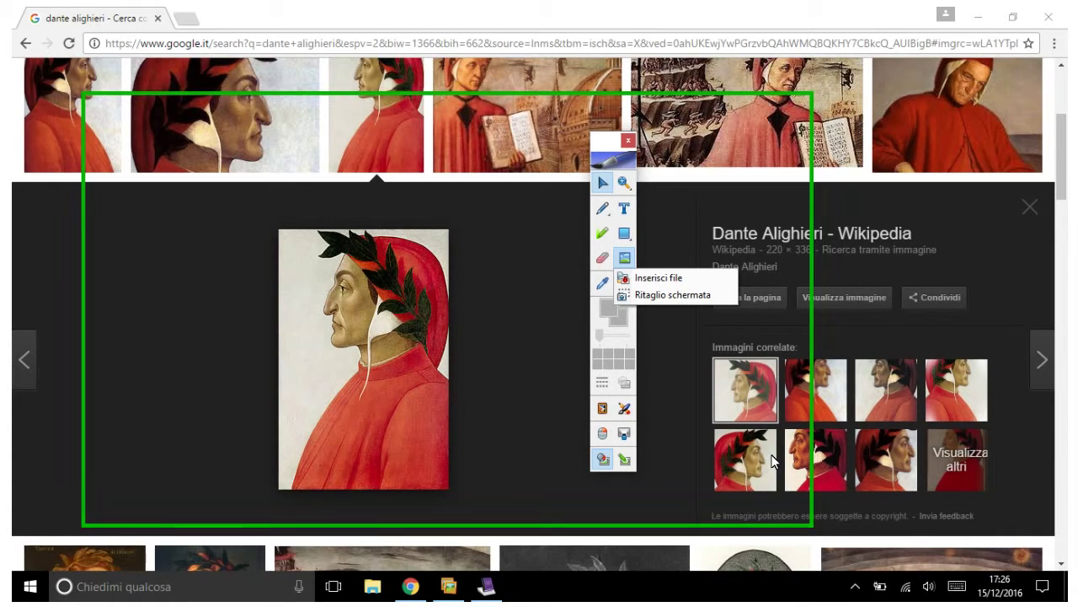
Step: Dismiss the insertion choices, add blank page 14, and return to the Dante image in Chrome
key("Down")
key("Down")
key("Return")
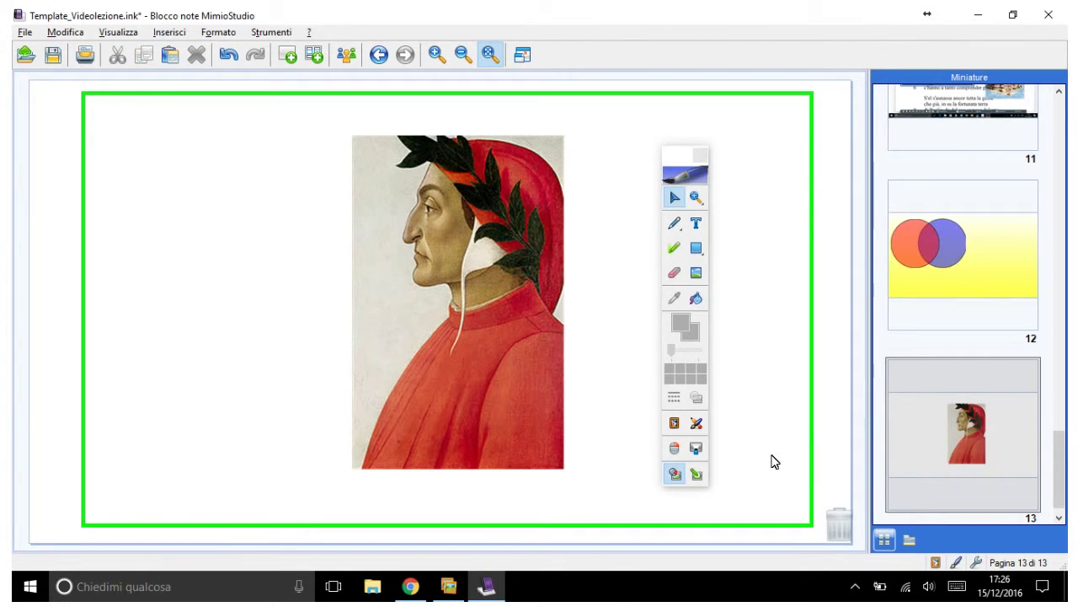
key("ctrl+m")
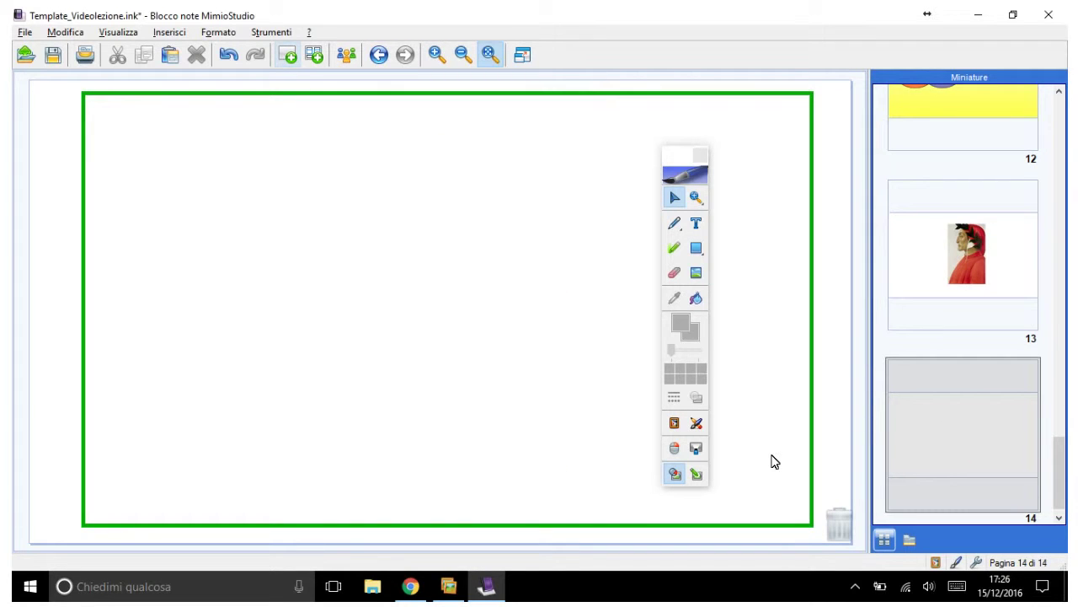
key("alt+Tab")
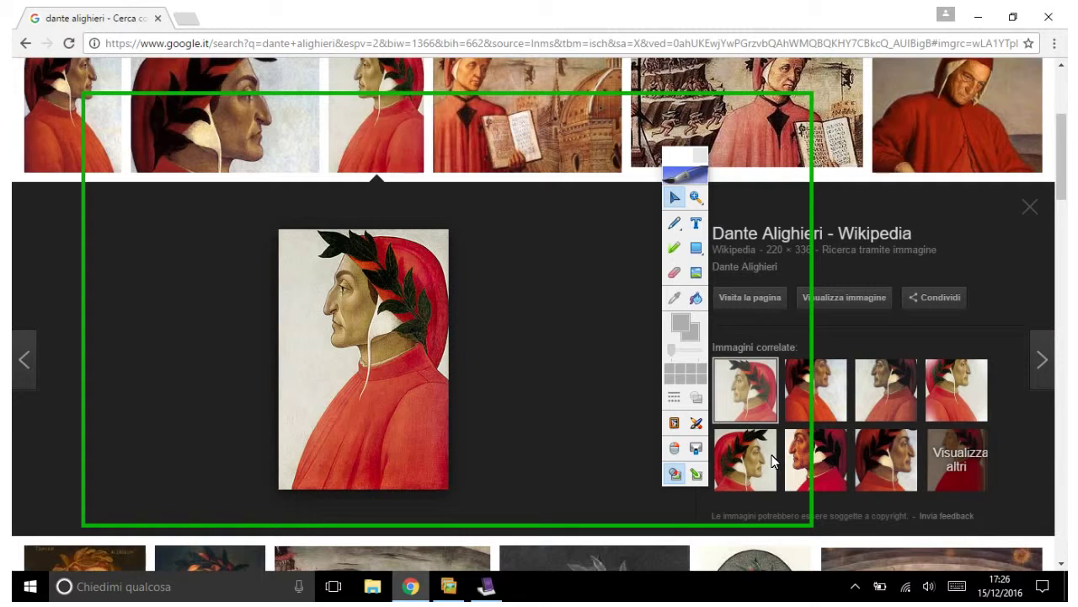
Step: Freehand-clip Dante's figure from the Google Images portrait and place it large on page 14
left_click(674, 473)
left_click(697, 378)
left_click(708, 288)
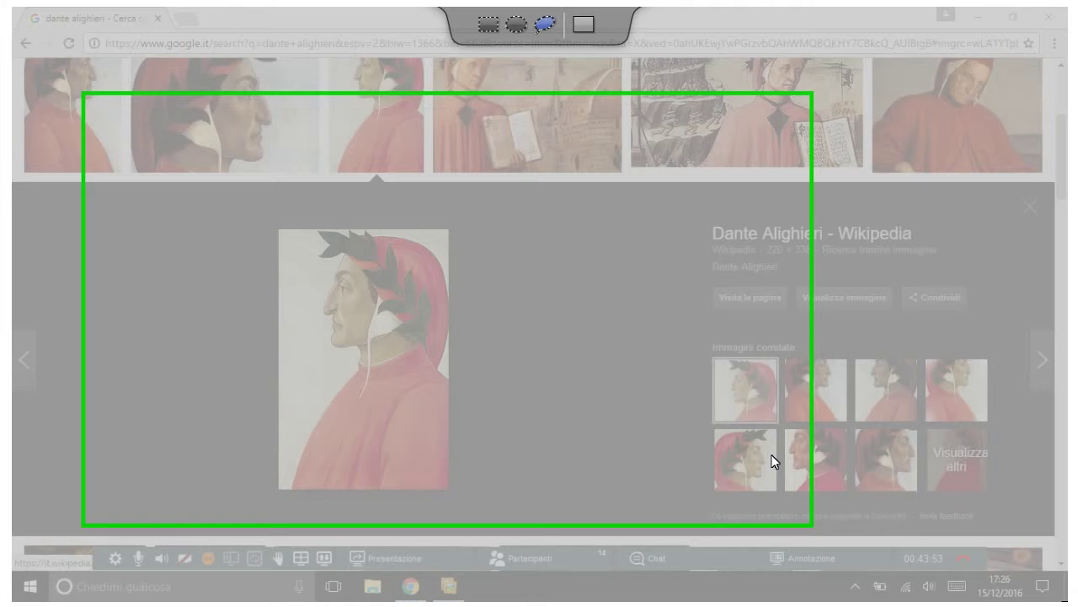
mouse_move(440, 379)
left_mouse_down()
mouse_move(447, 292)
mouse_move(430, 253)
mouse_move(368, 231)
mouse_move(328, 235)
mouse_move(324, 251)
mouse_move(344, 255)
mouse_move(324, 311)
mouse_move(336, 342)
mouse_move(363, 345)
mouse_move(295, 483)
mouse_move(450, 479)
mouse_move(451, 382)
left_mouse_up()
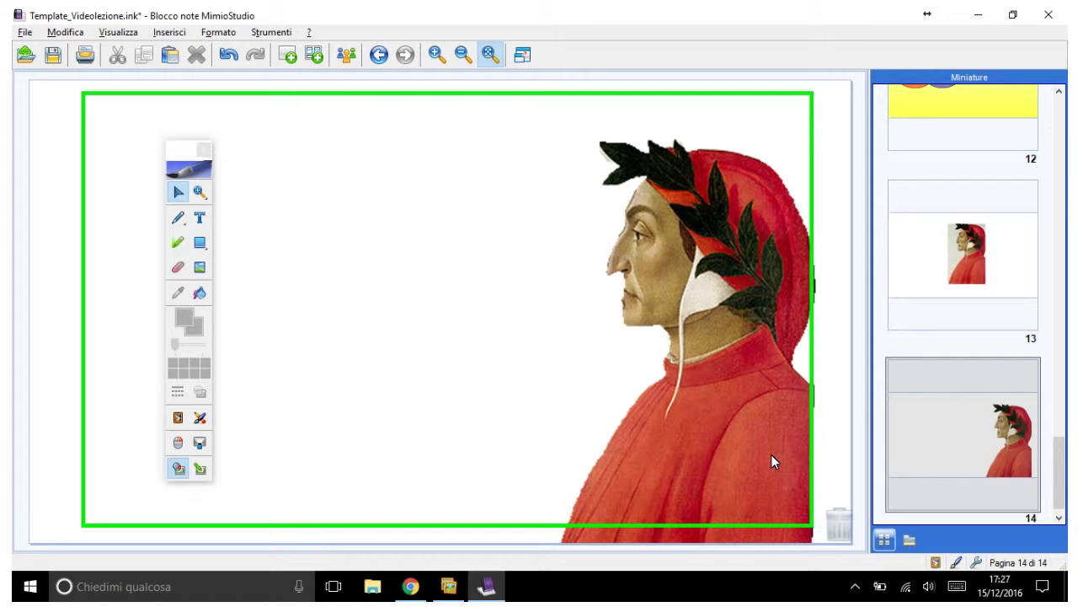
Step: Copy the firenze panorama from Google Images and paste it onto notebook page 14
key("alt+Tab")
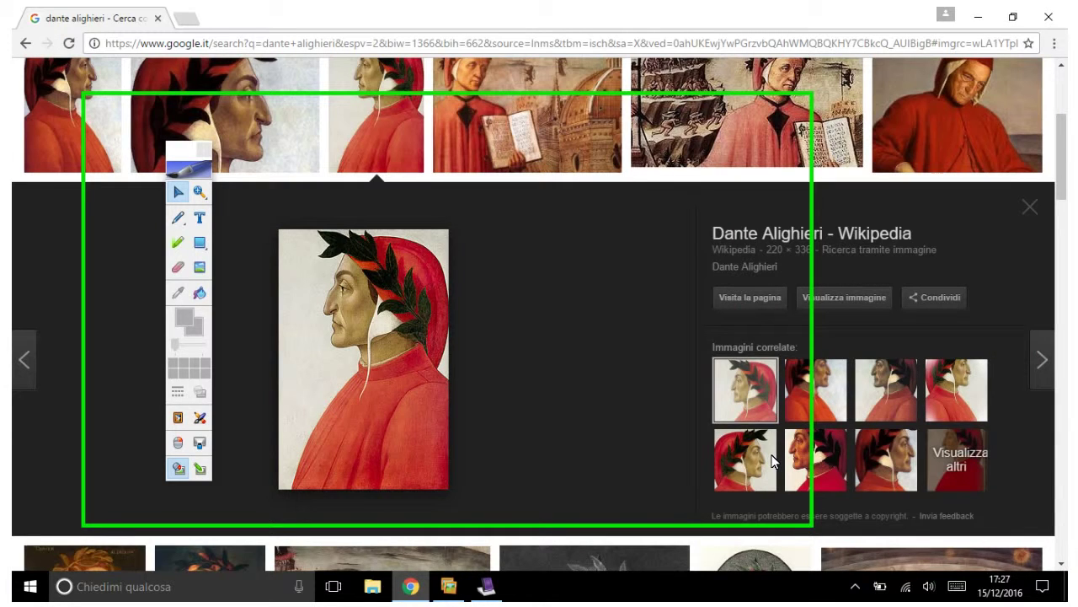
key("alt+Left")
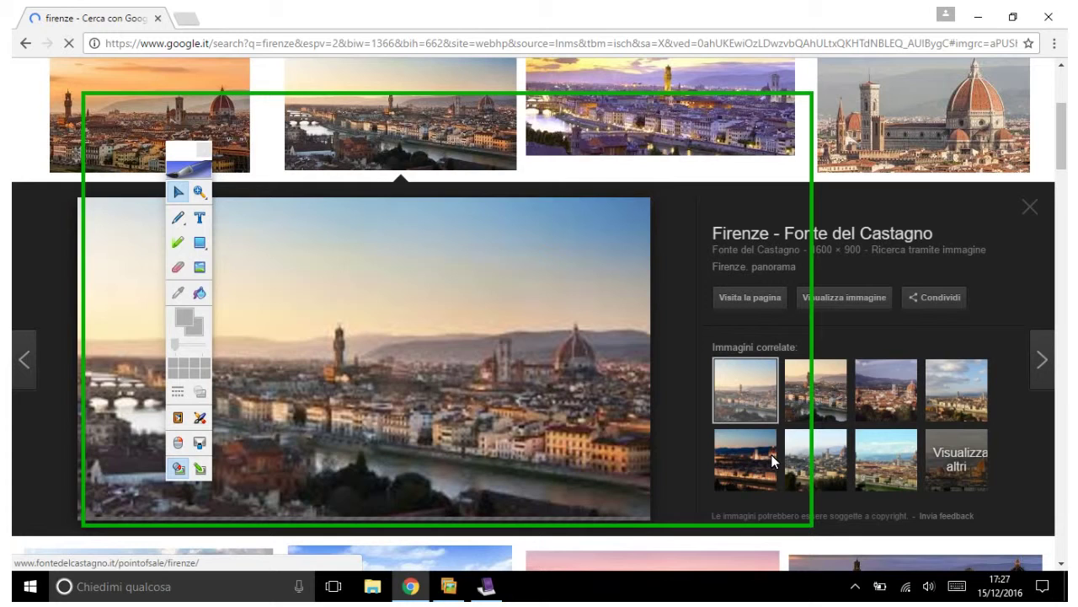
right_click(774, 461)
key("Escape")
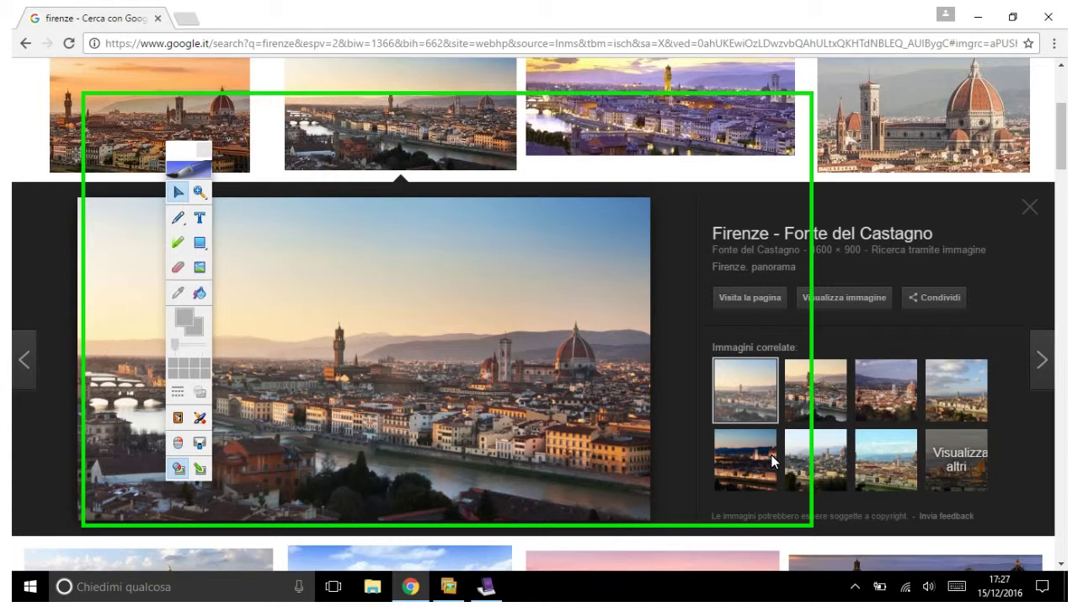
key("alt+Tab")
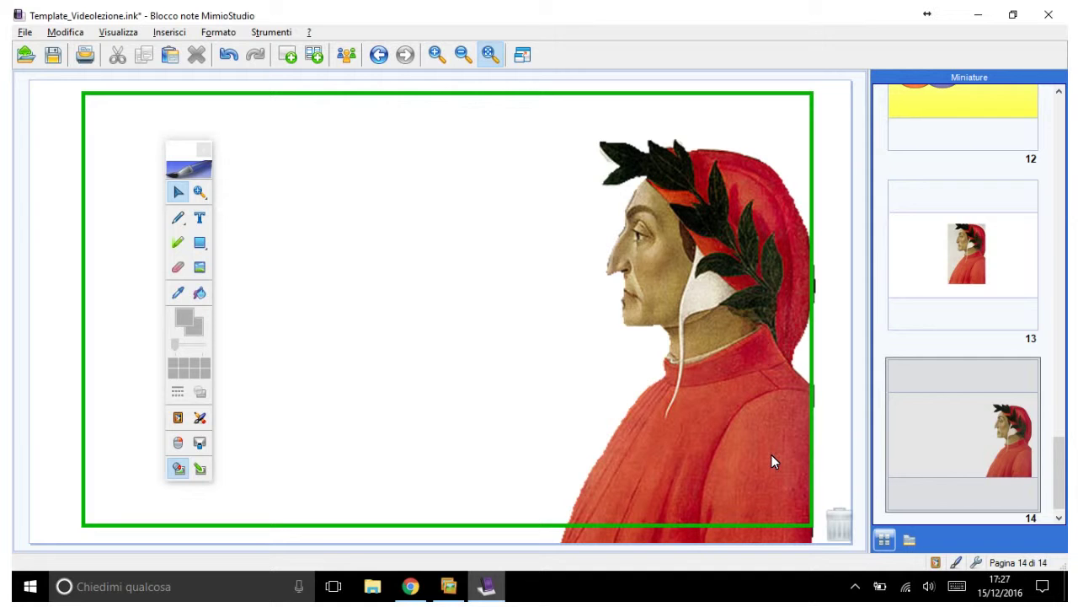
key("ctrl+v")
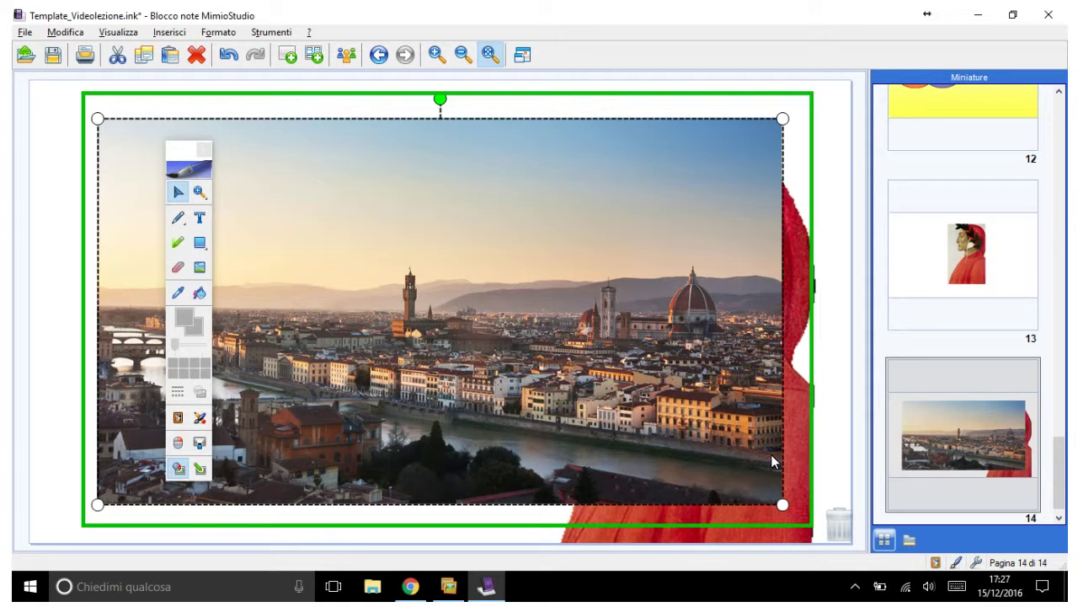
Step: Bring up stacking-order options for the Florence photo to send it behind Dante
right_click(772, 460)
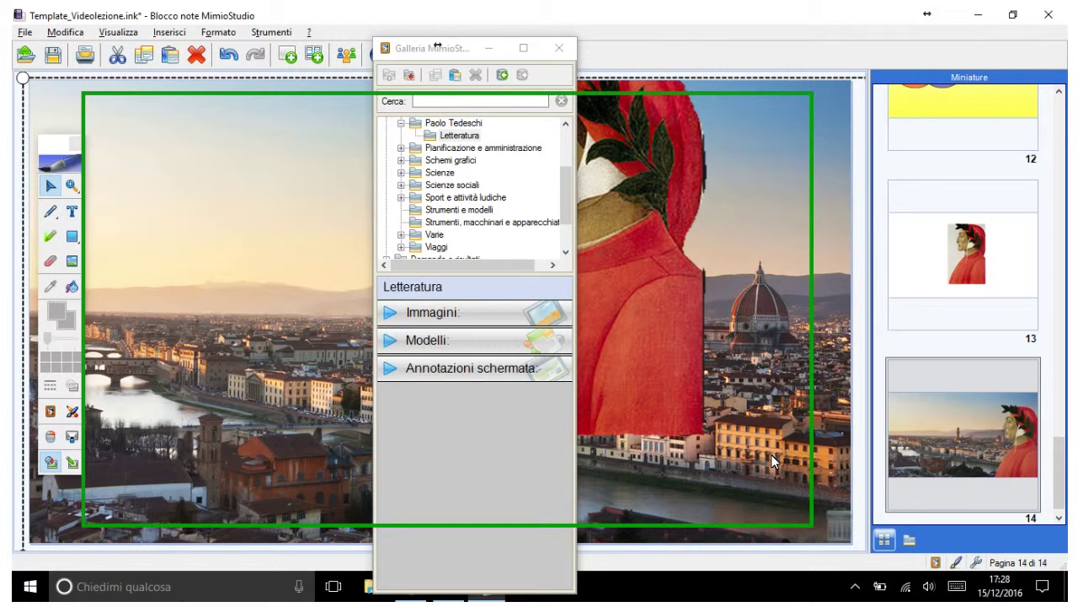
Step: Widen the Galleria window and move it aside to uncover Dante
left_click_drag(437, 47, 699, 41)
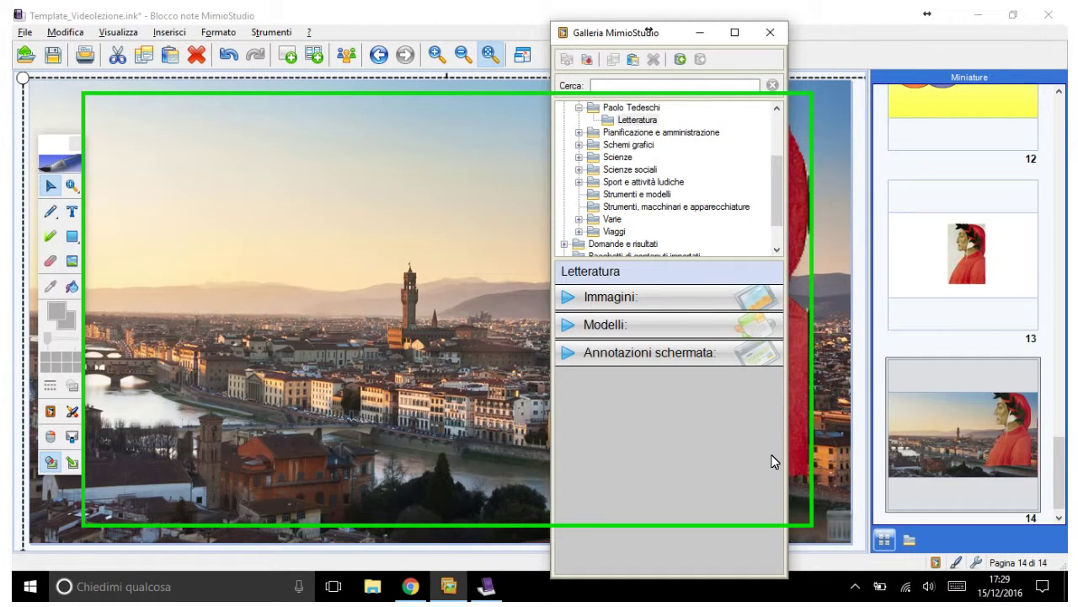
left_click_drag(649, 32, 600, 115)
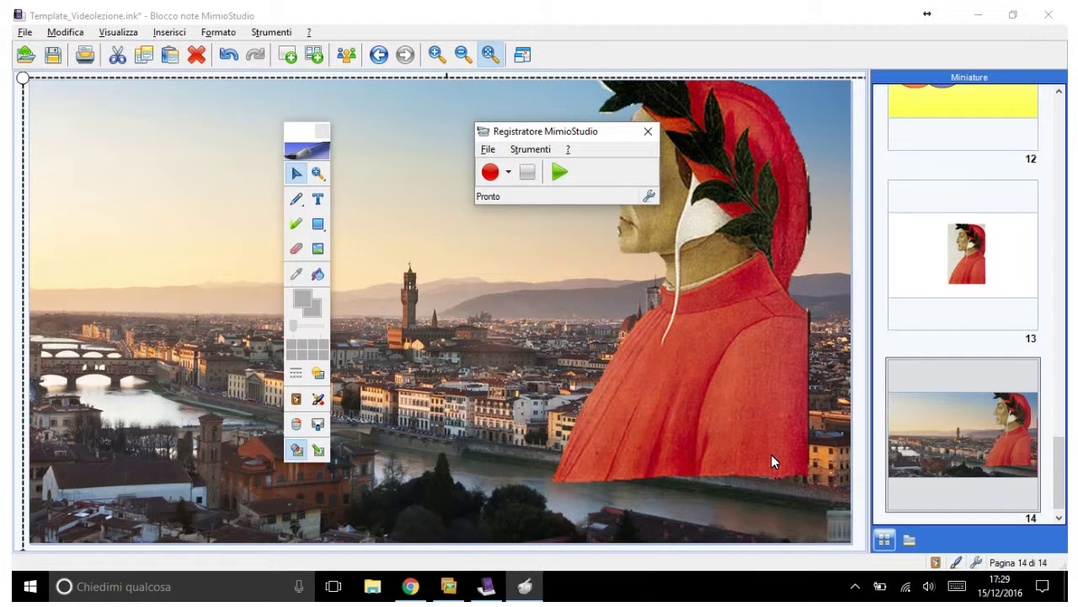
Step: Minimize the notebook so Chrome's Florence image results show during the recording
key("super+Down")
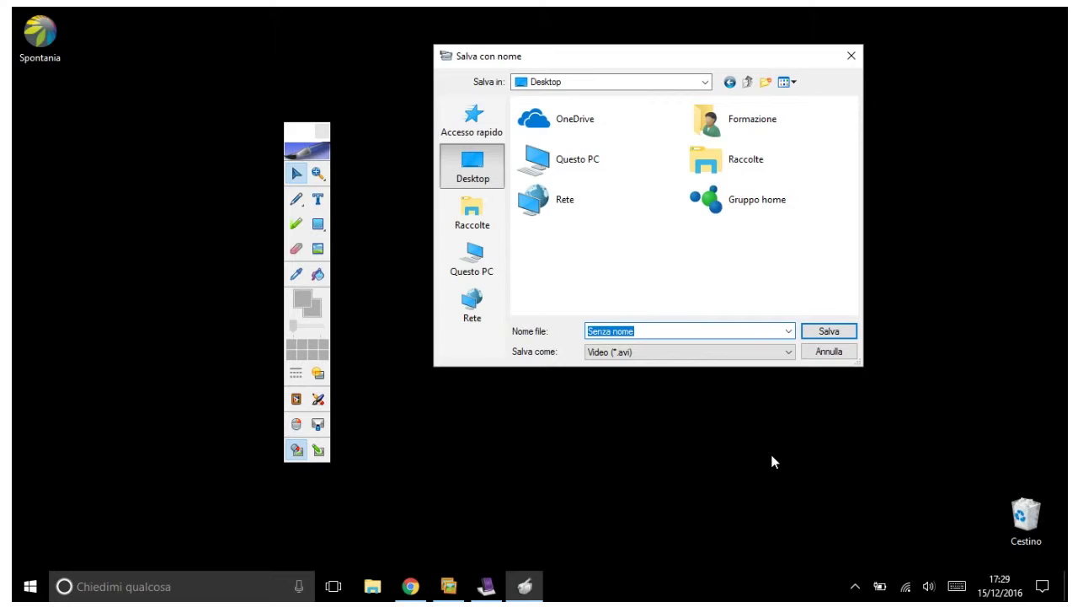
Step: Name the recording Esempio and save it as Video (*.avi) on the Desktop
type("Esempio")
key("Tab")
key("alt+Down")
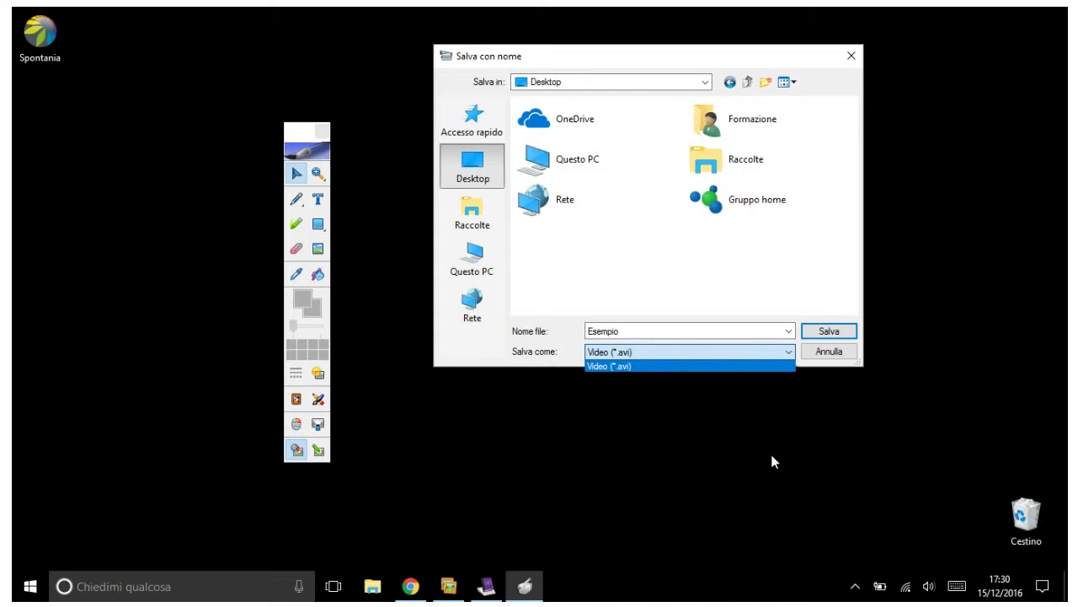
left_click(774, 462)
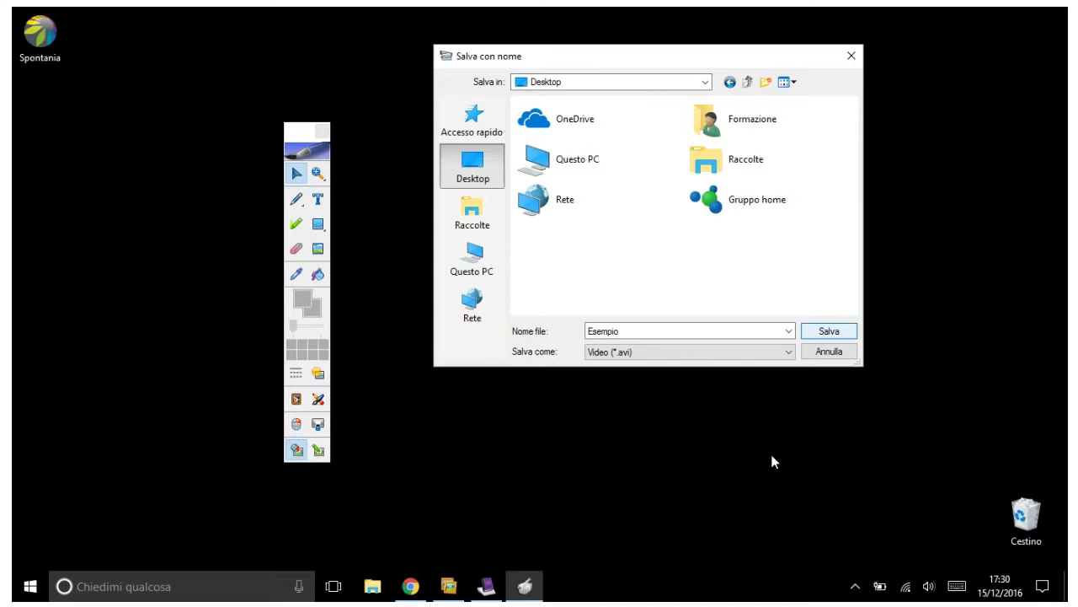
key("Return")
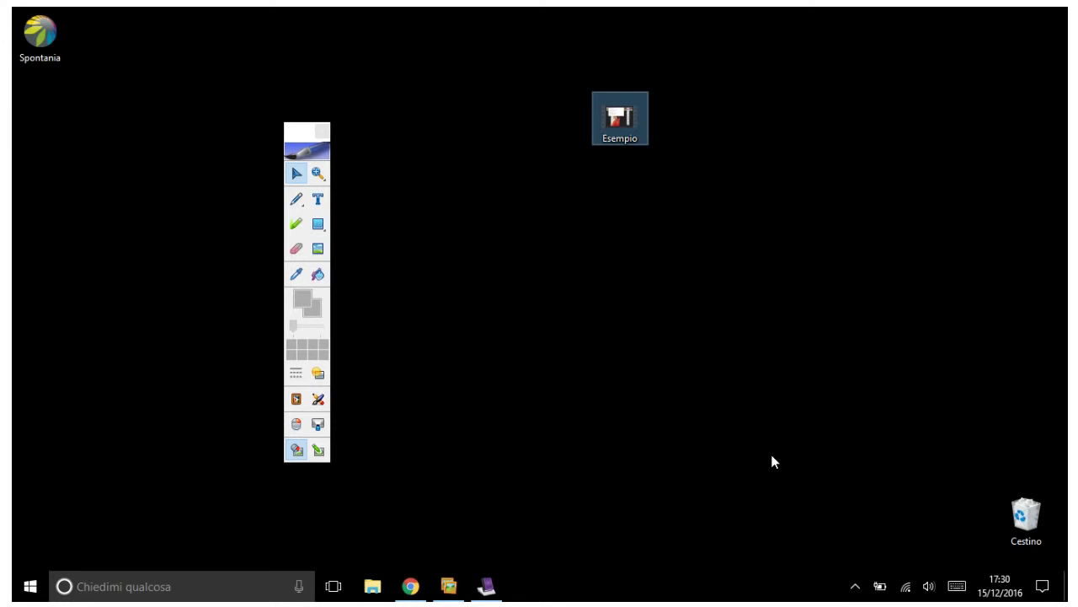
Step: Open the desktop's Esempio video with Windows Media Player
key("shift+F10")
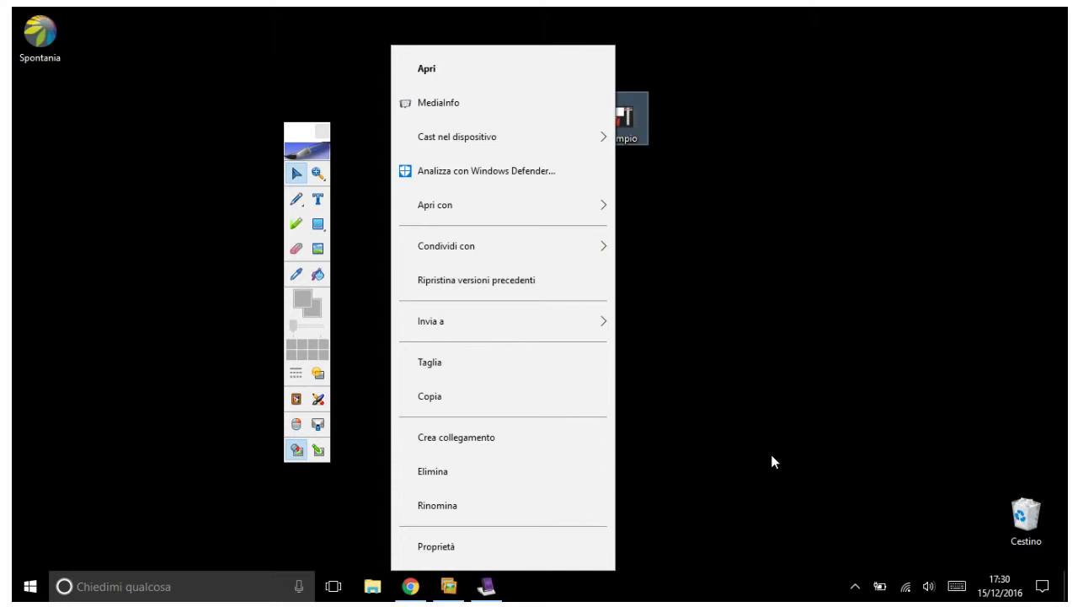
key("Down")
key("Down")
key("Down")
key("Down")
key("Down")
key("Right")
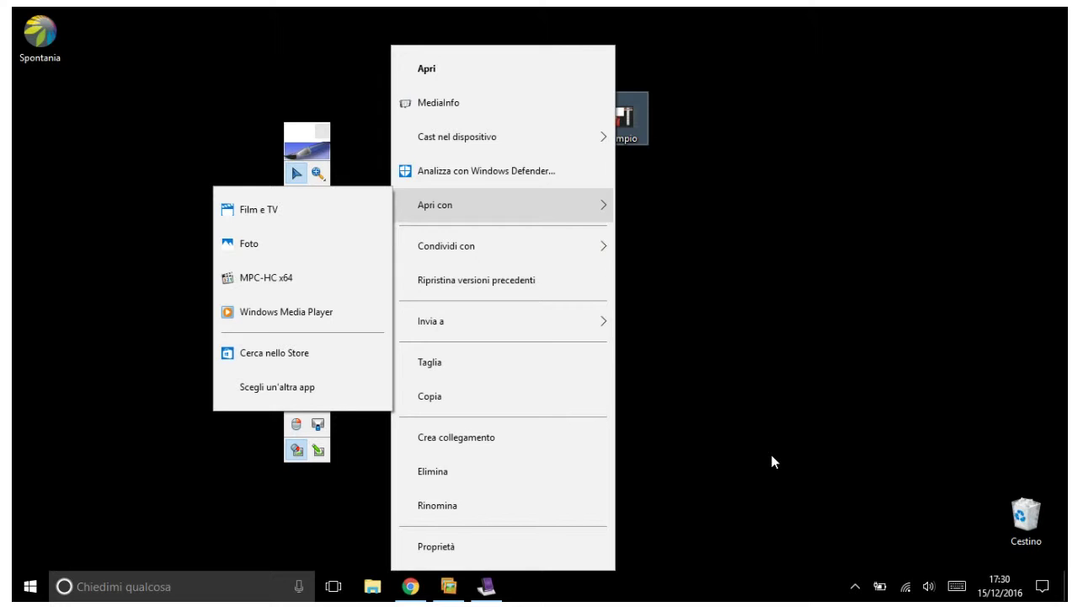
key("w")
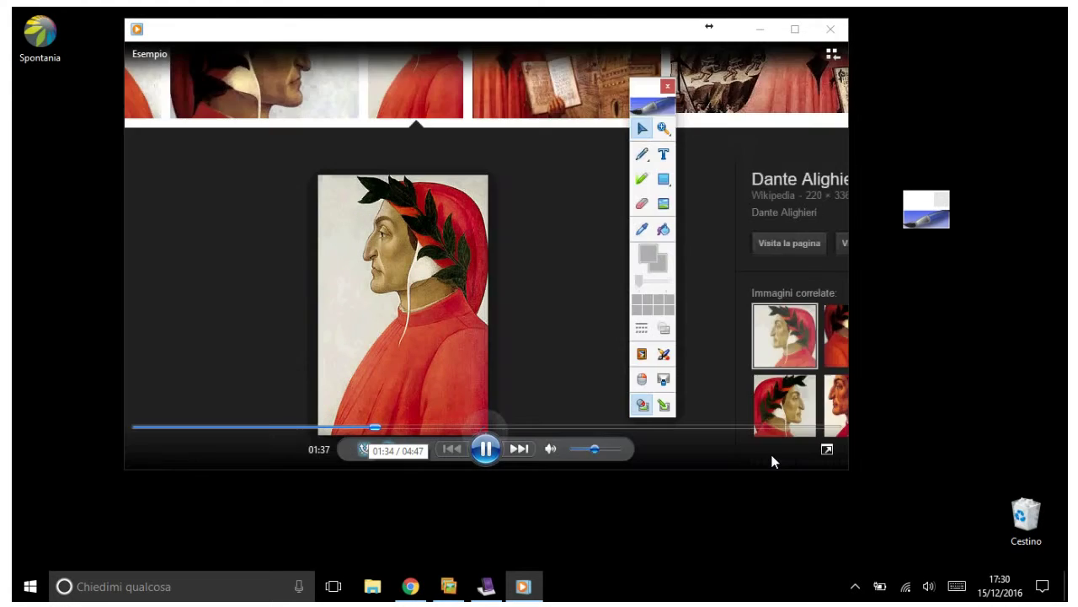
Step: Pause the Esempio video playback at the Dante image section
key("space")
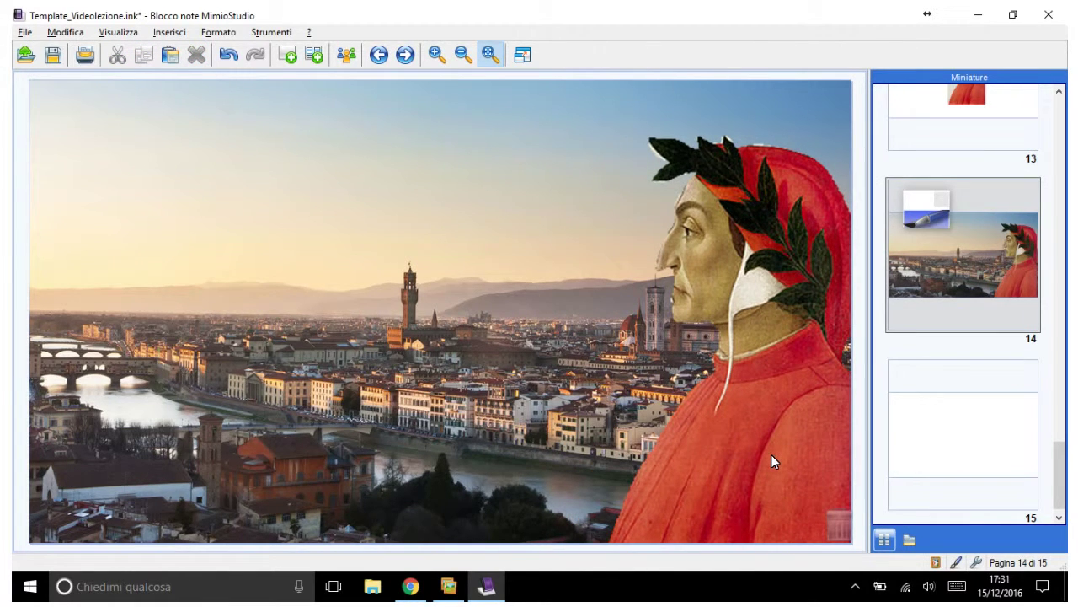
Step: Go to the new blank page 15 that follows the Florence page
key("Page_Down")
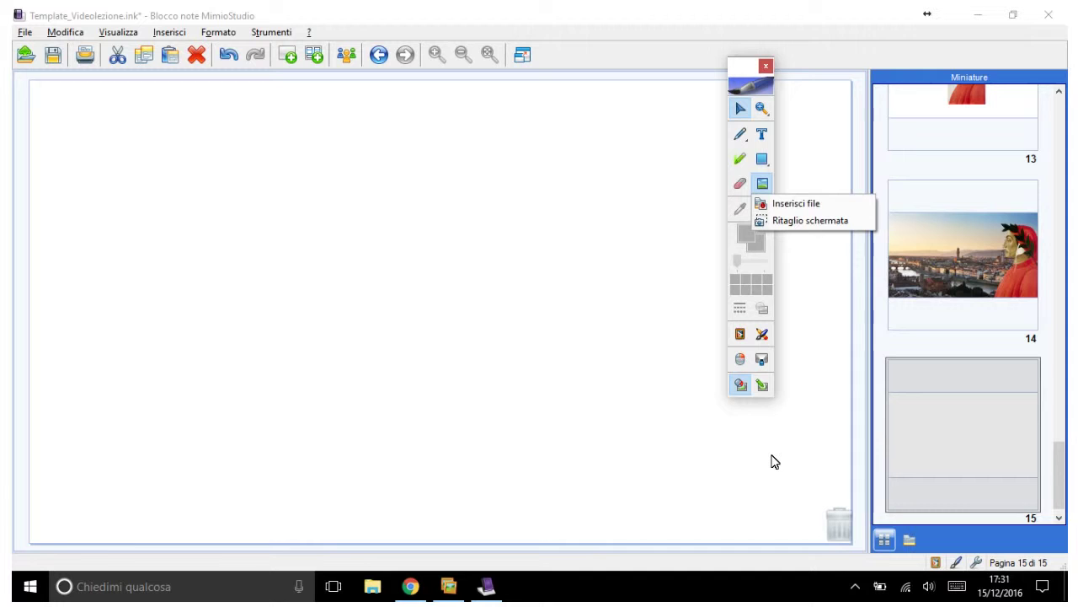
Step: Insert the Esempio video from the Desktop onto page 15
key("Return")
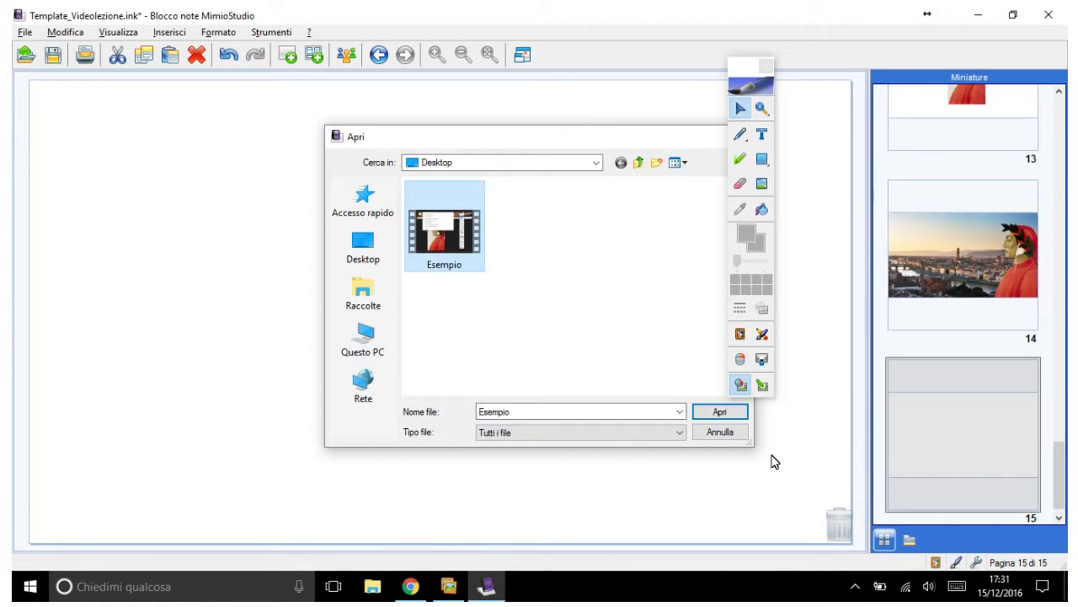
key("Return")
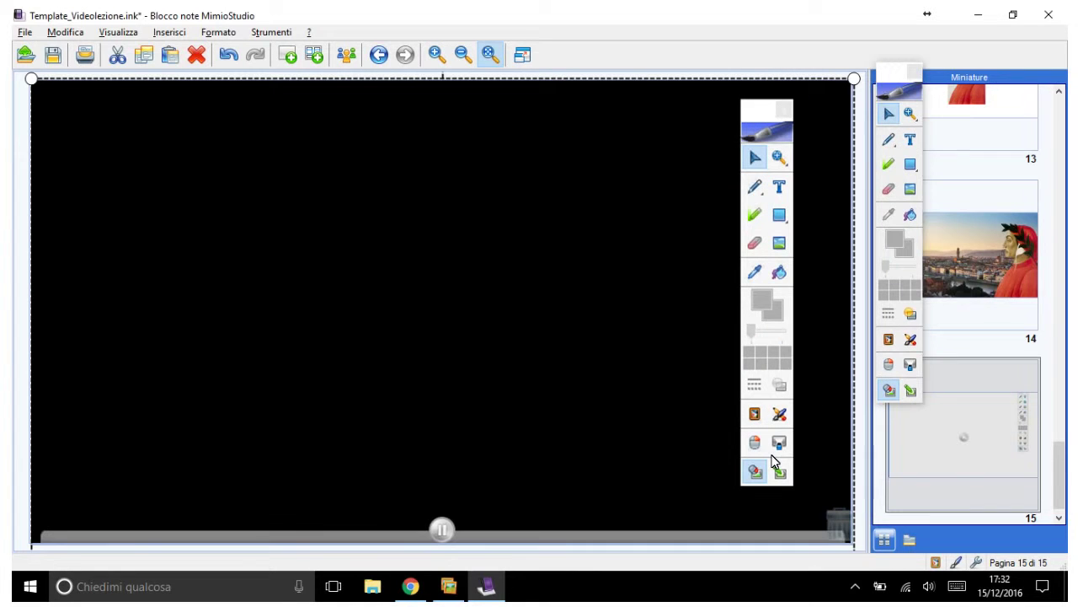
Step: Lock the embedded Esempio video on page 15 and add blank page 16
key("shift+F10")
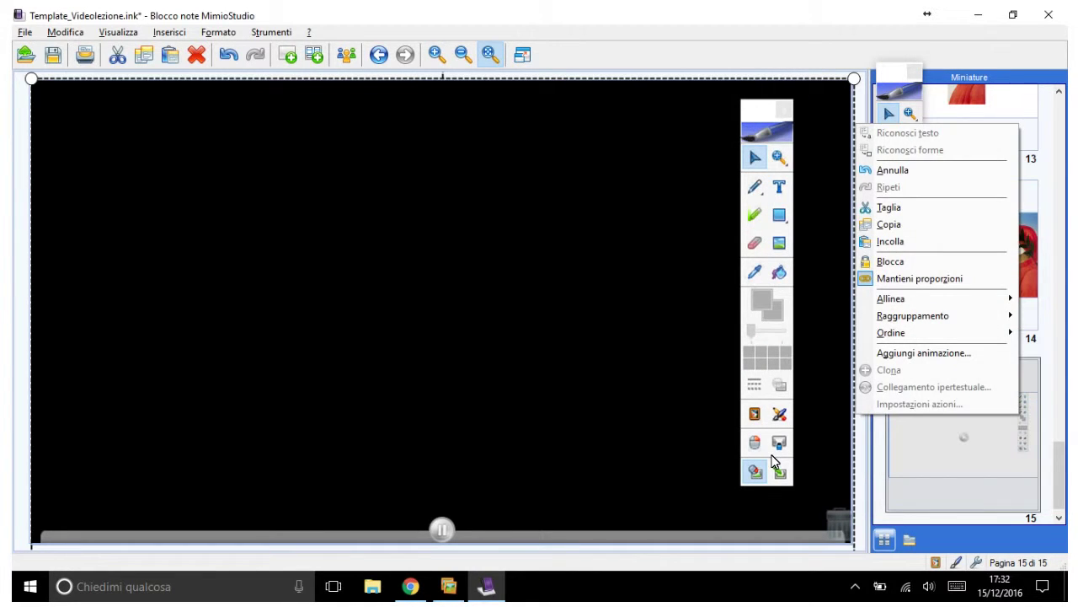
key("b")
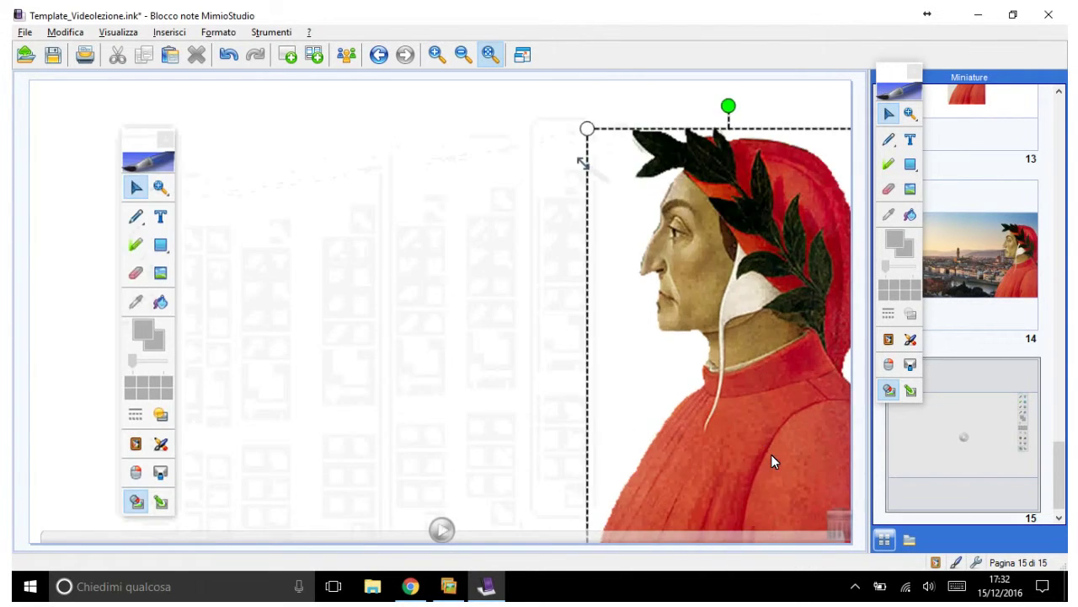
key("ctrl+n")
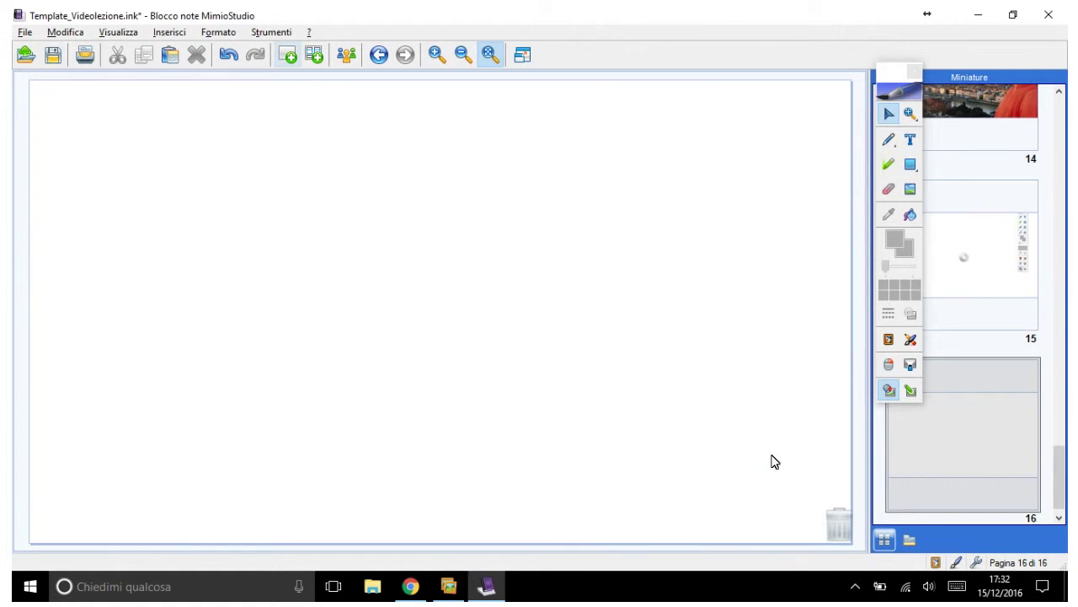